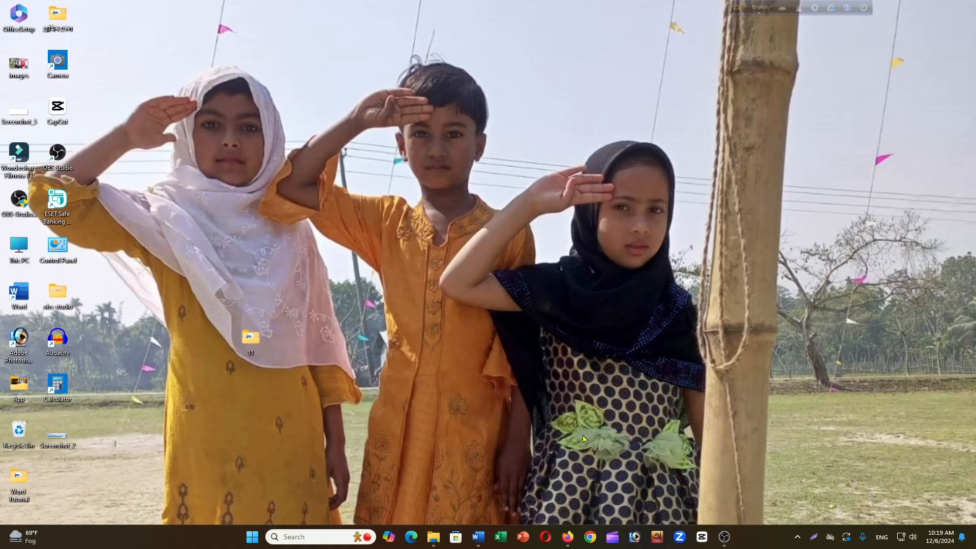
- Switch to the open MS Word Class. 2 document in Word
left_click(478, 536)
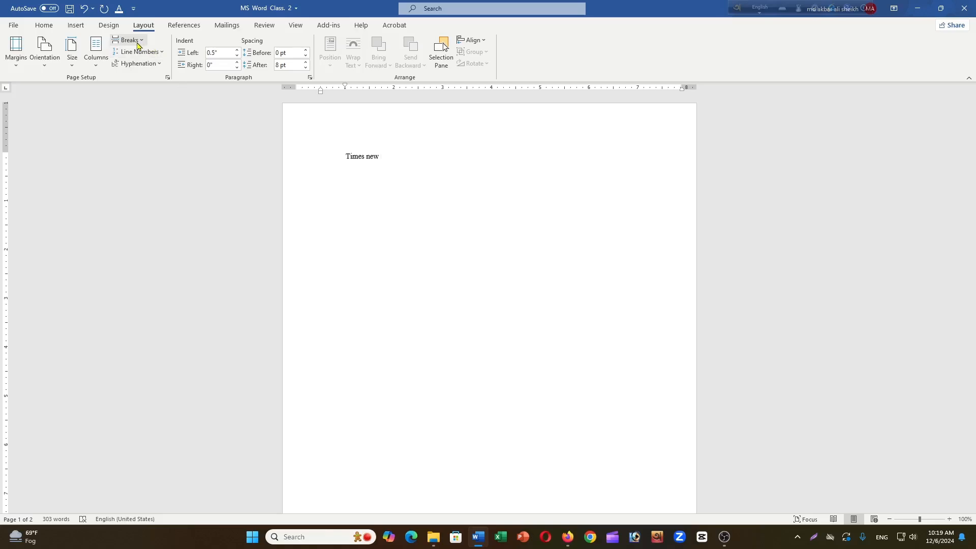
left_click(15, 55)
left_click(400, 166)
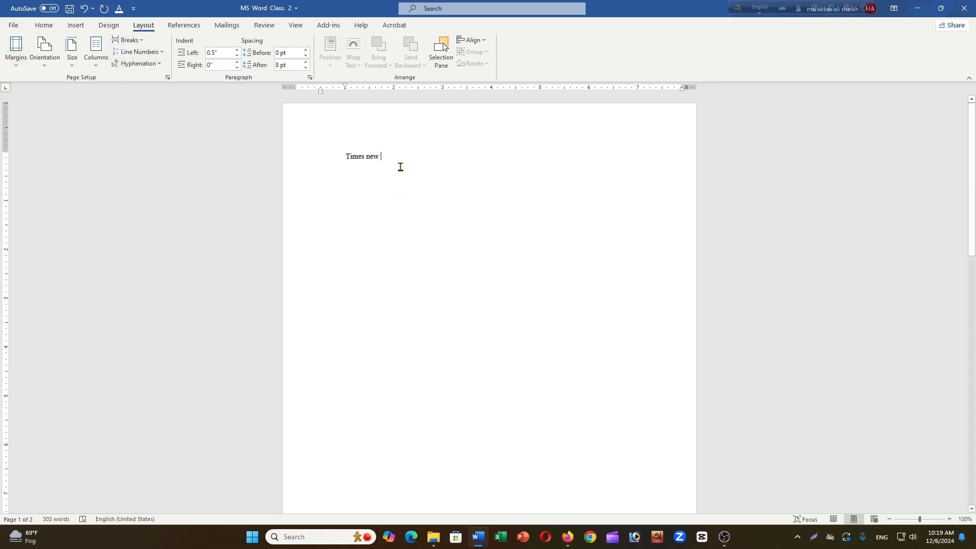
- Look through both pages of the document to examine the text and the blank space before it
scroll(403, 173, "down", 10)
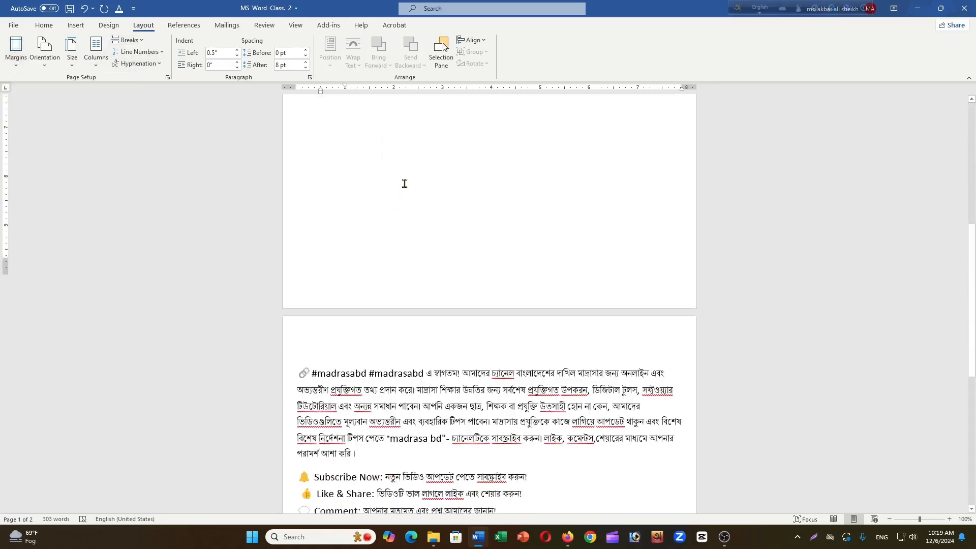
scroll(404, 186, "down", 1)
scroll(404, 186, "up", 1)
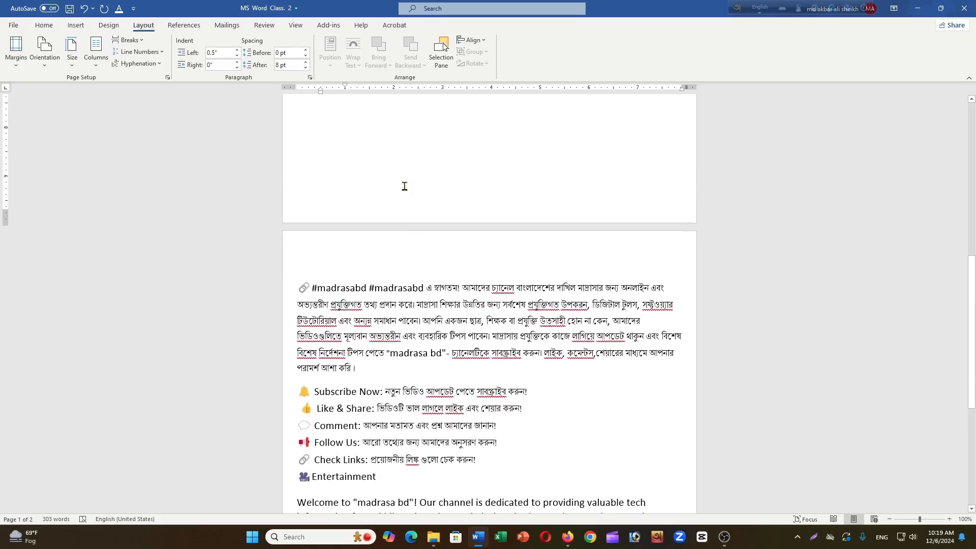
scroll(404, 186, "down", 2)
scroll(404, 186, "down", 3)
scroll(404, 186, "up", 5)
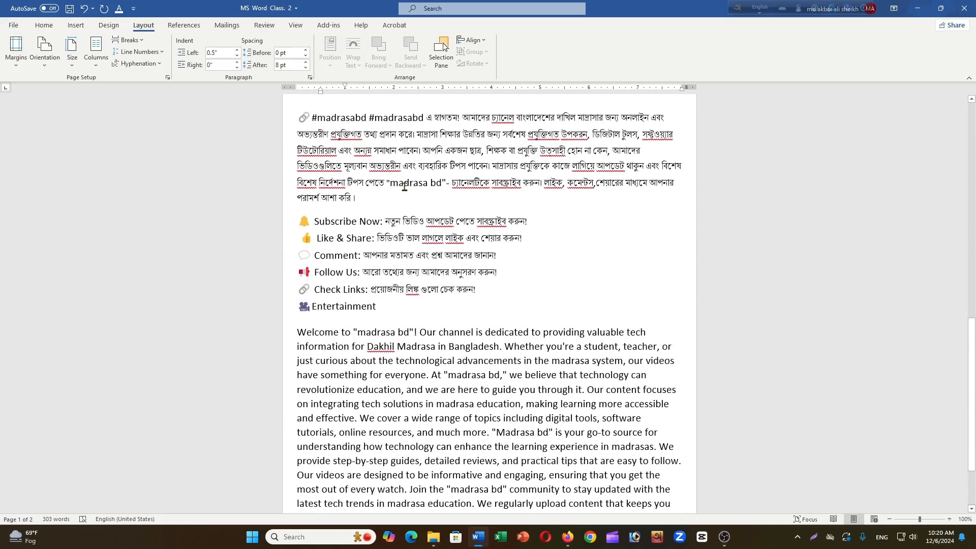
scroll(404, 186, "up", 9)
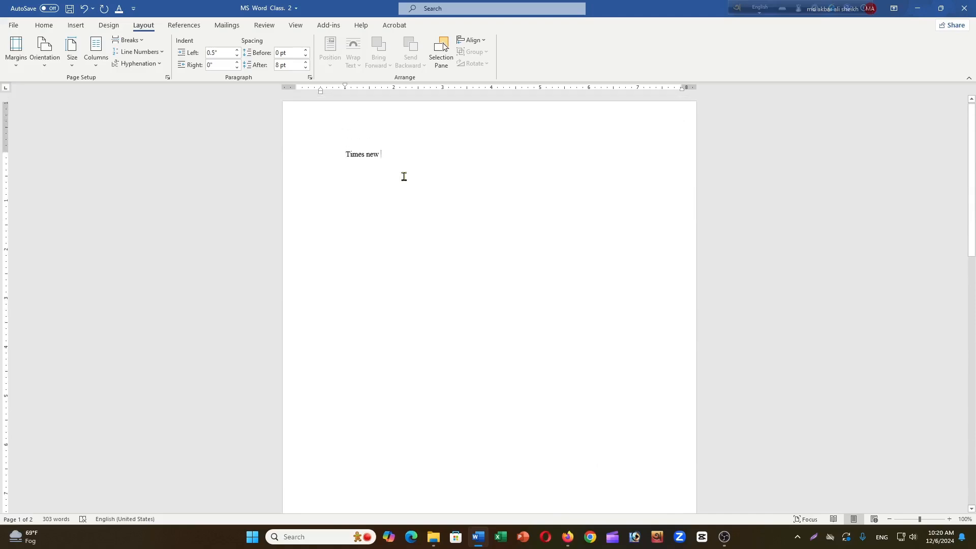
scroll(404, 176, "down", 1)
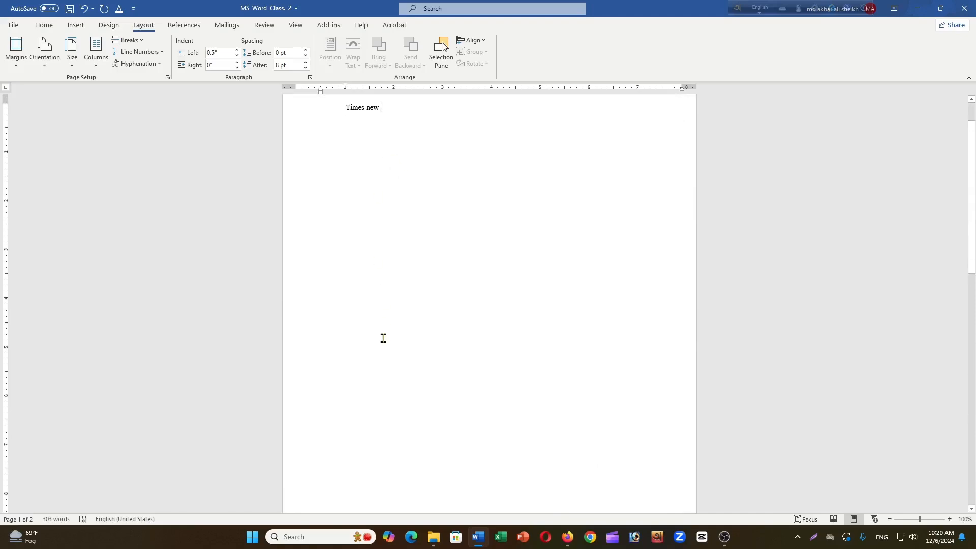
scroll(389, 227, "down", 1)
scroll(389, 227, "up", 2)
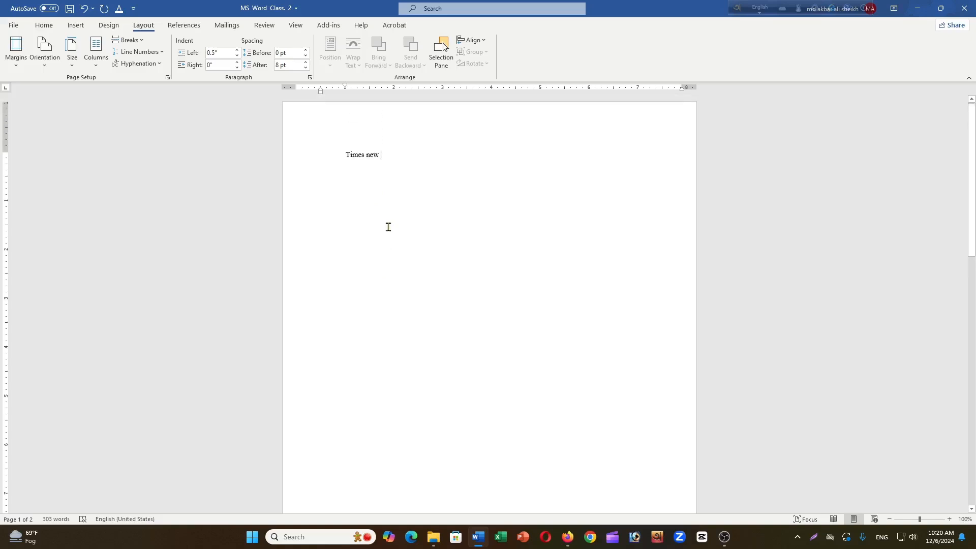
- Remove all blank paragraphs between the "Times new" line and the #madrasabd paragraph
scroll(384, 247, "down", 2)
scroll(385, 247, "down", 5)
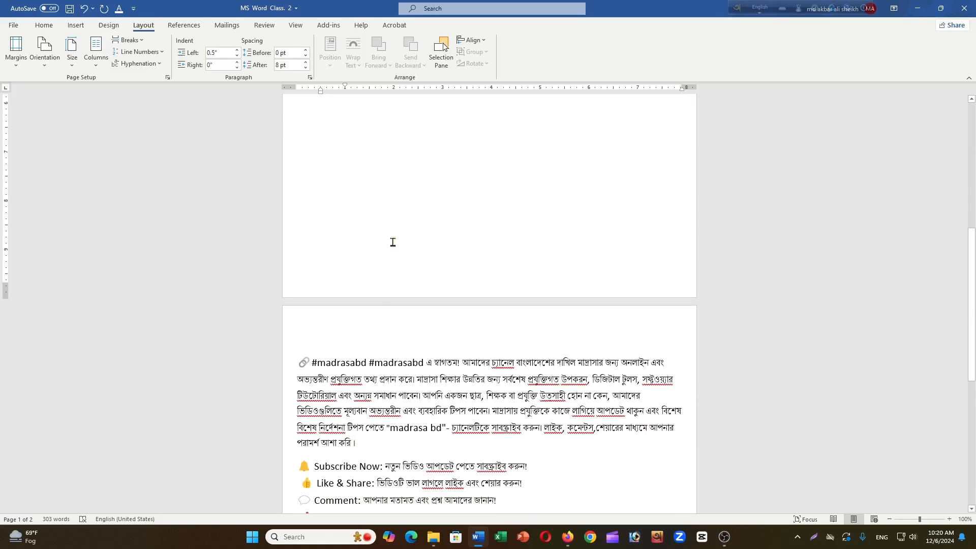
left_click(297, 363)
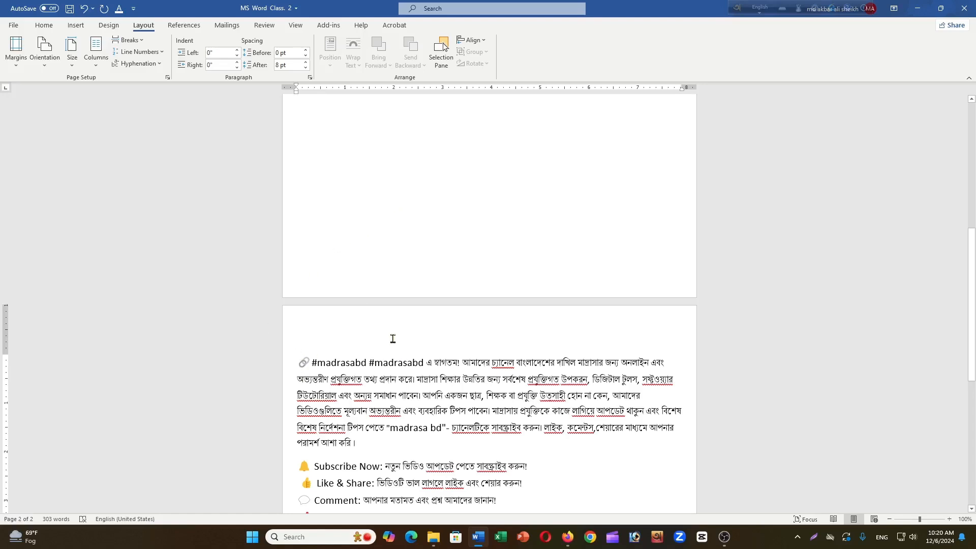
key("BackSpace")
key("BackSpace")
key("BackSpace")
key("BackSpace")
key("BackSpace")
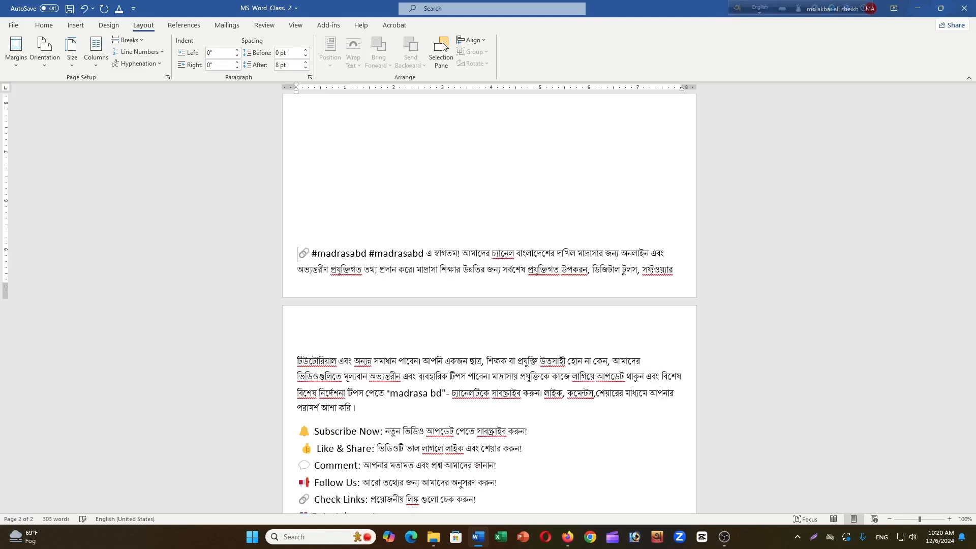
key("BackSpace")
key("BackSpace")
key("BackSpace")
key("BackSpace")
key("BackSpace")
key("BackSpace")
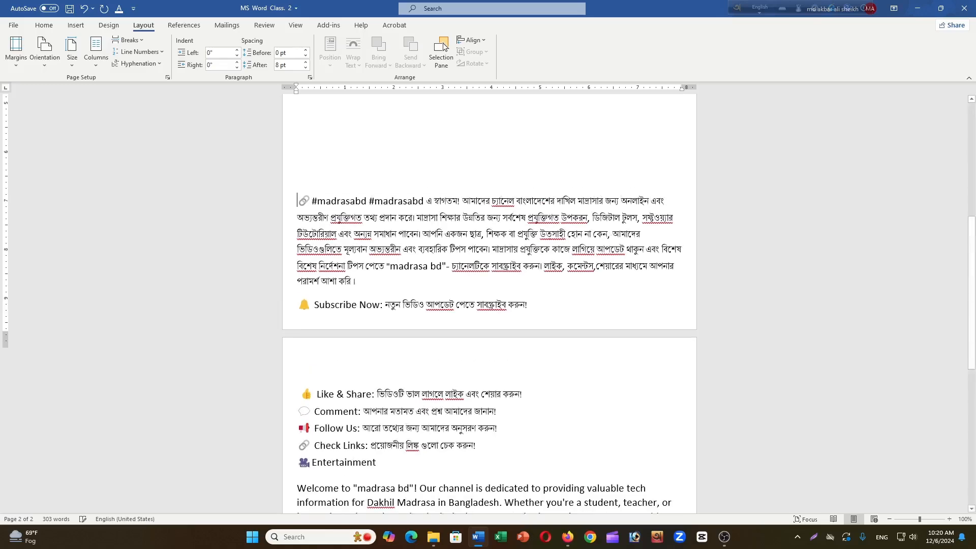
scroll(377, 307, "up", 3)
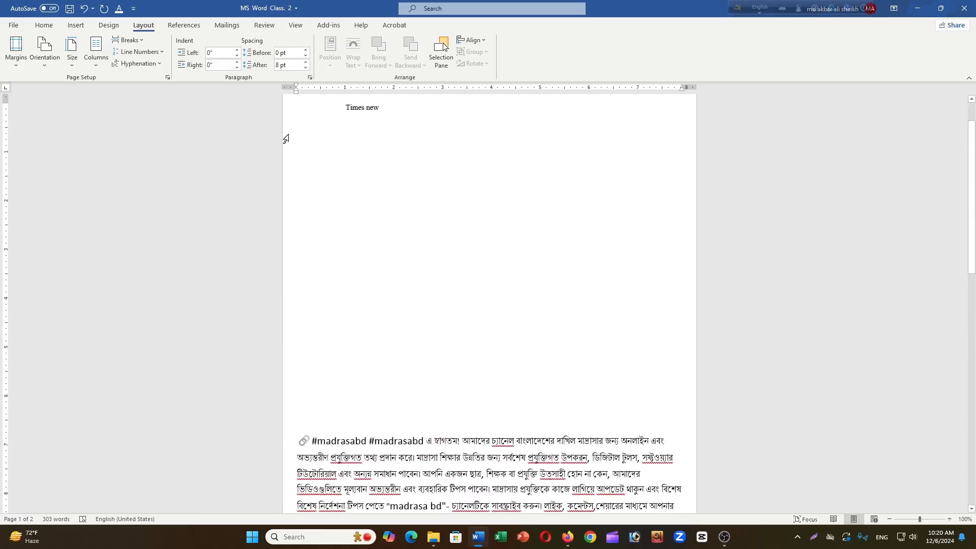
left_click_drag(297, 121, 320, 429)
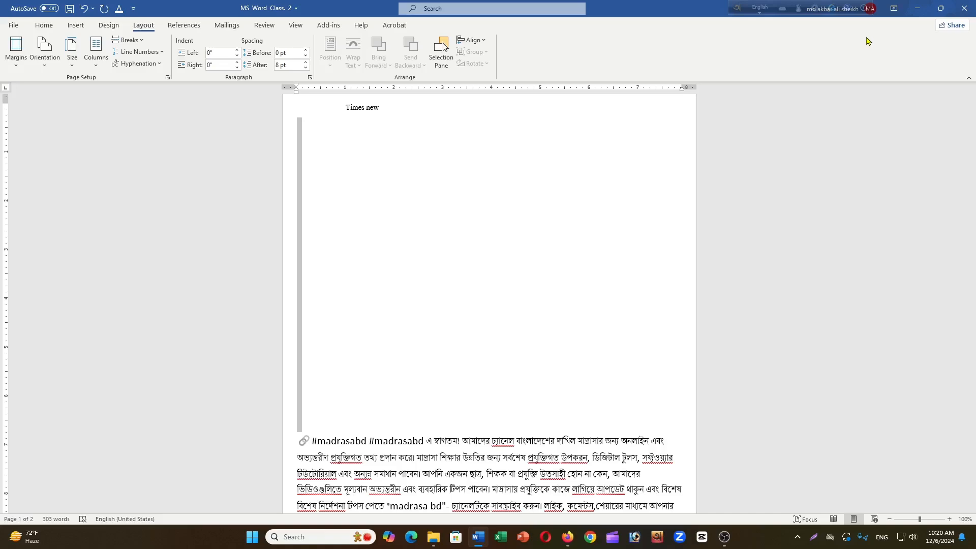
key("Delete")
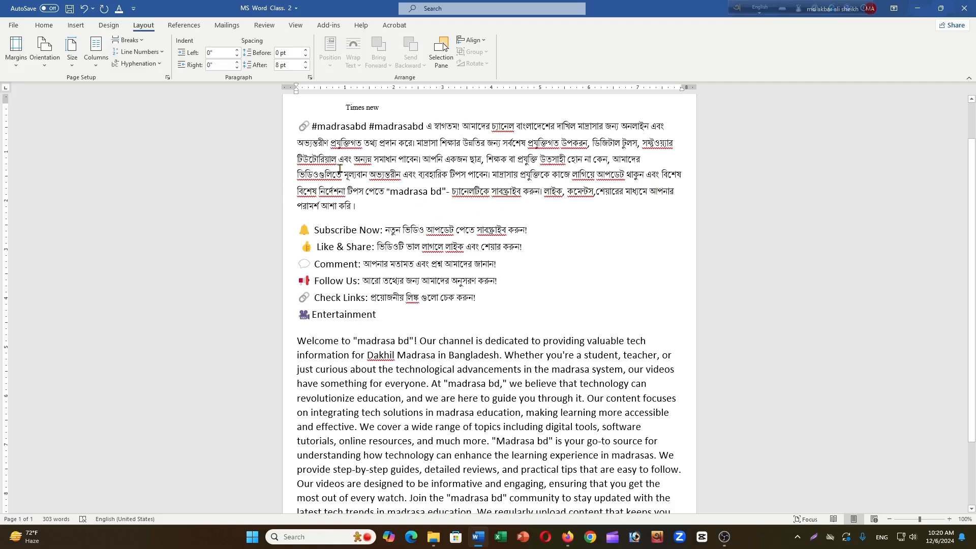
- Apply the Normal margin preset of 1 inch on all sides and check both pages
scroll(370, 163, "up", 2)
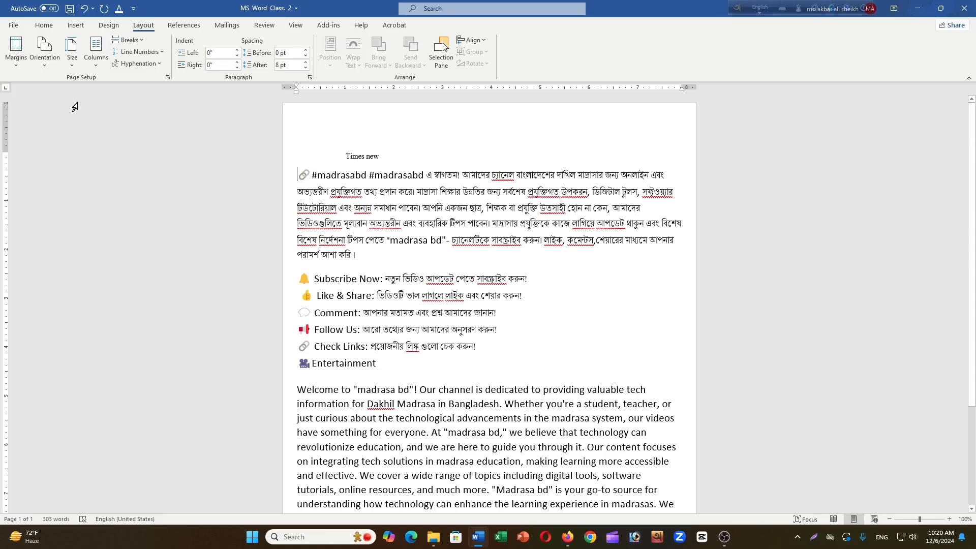
left_click(18, 65)
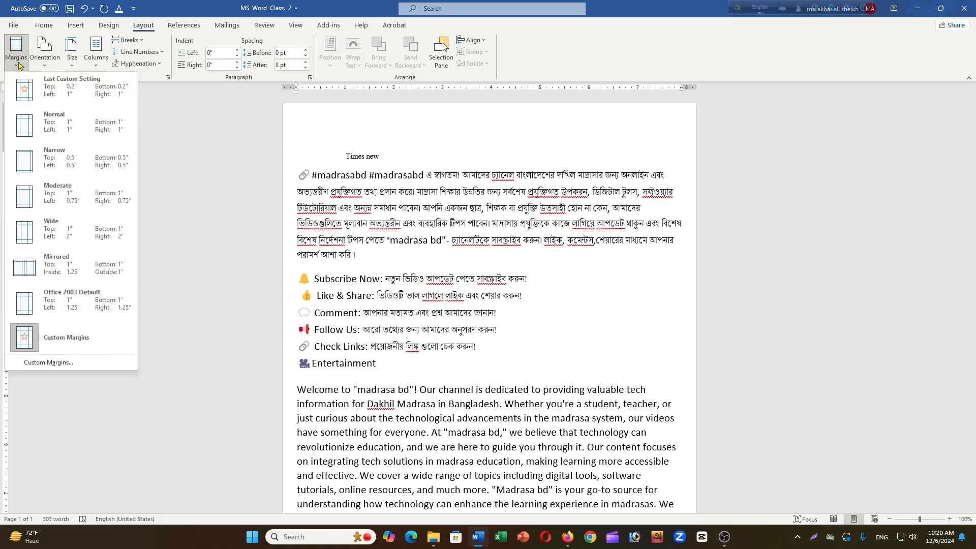
left_click(44, 132)
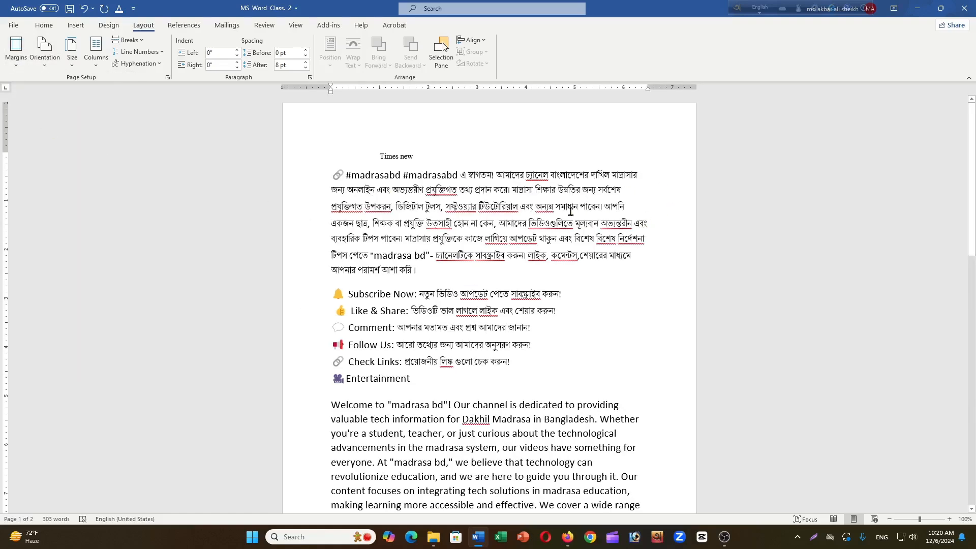
scroll(570, 211, "down", 10)
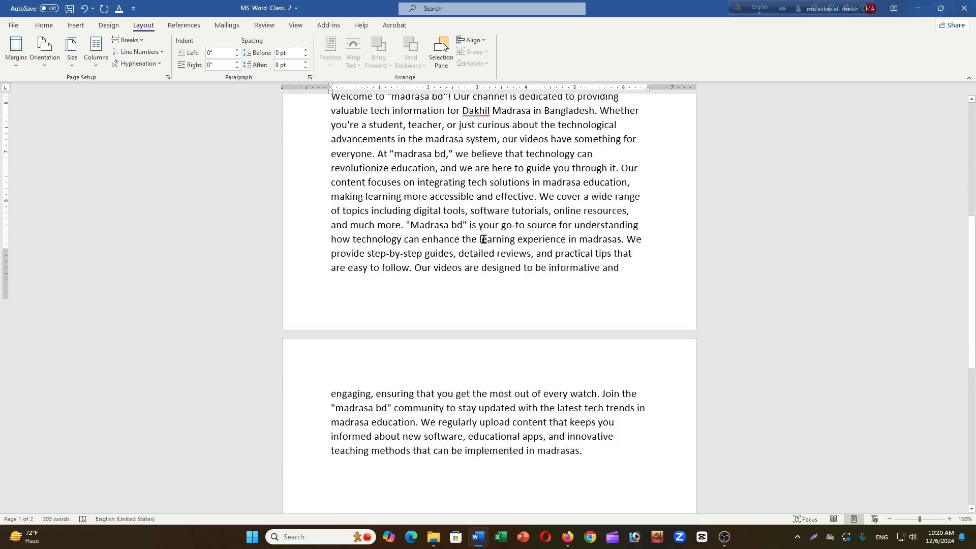
scroll(484, 239, "down", 1)
scroll(473, 295, "up", 2)
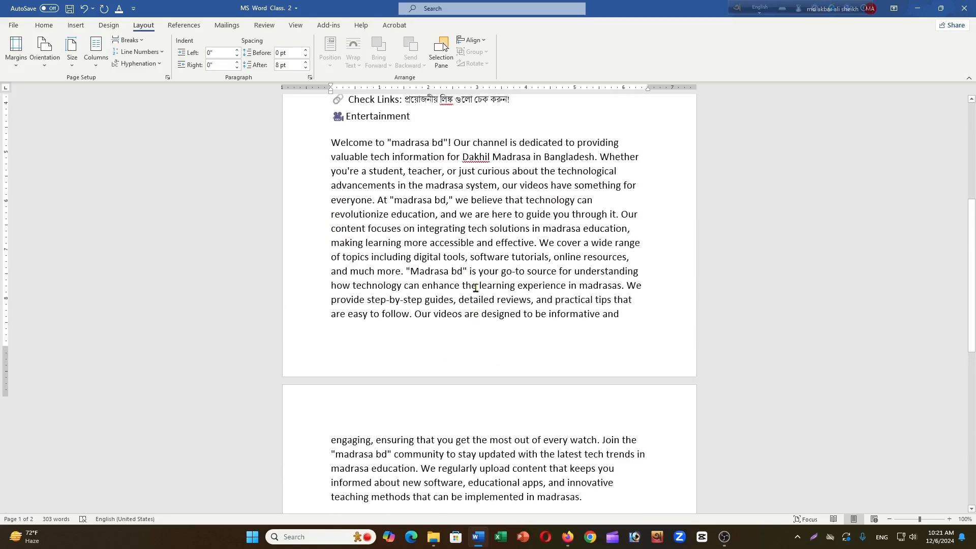
scroll(475, 288, "up", 8)
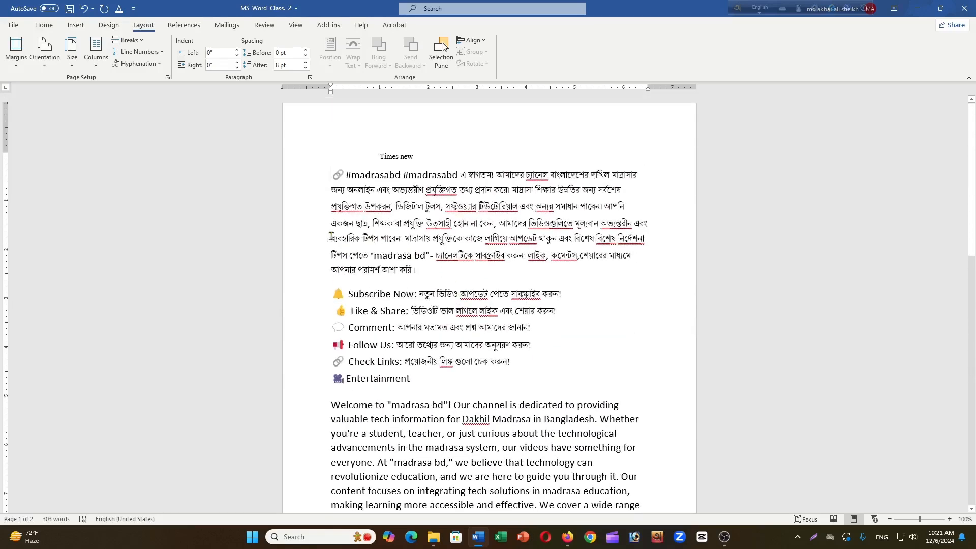
- Set a custom top margin of 5 inches for the whole document and check the pages
left_click(16, 49)
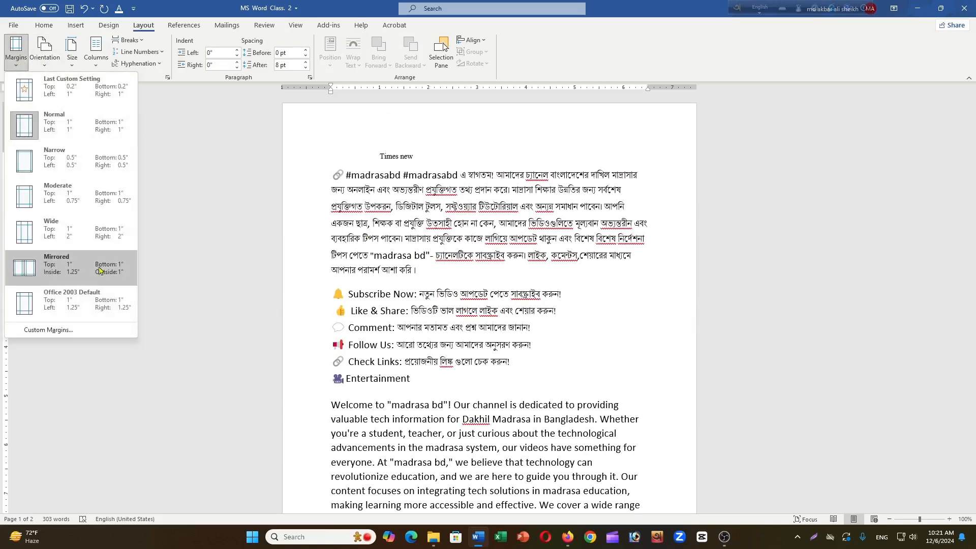
left_click(80, 330)
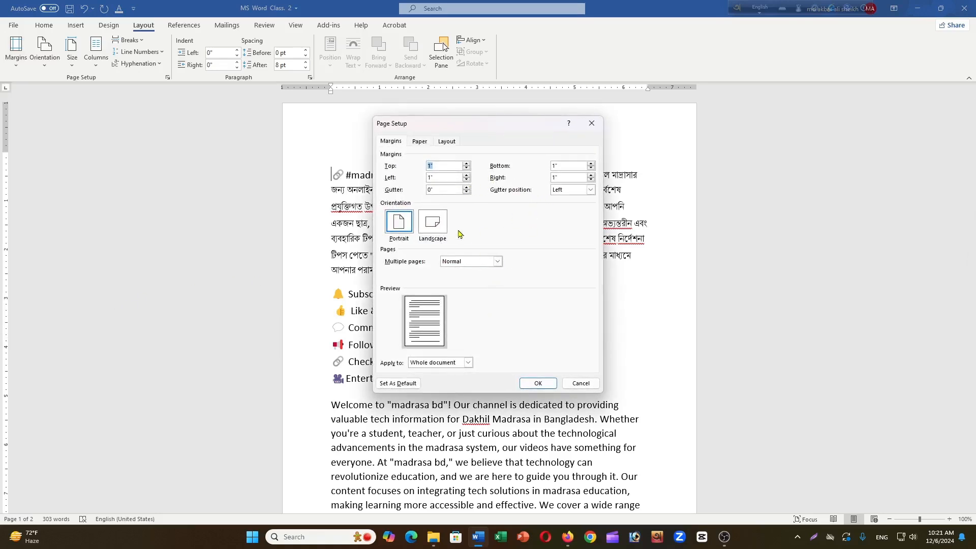
left_click(439, 166)
left_click(537, 384)
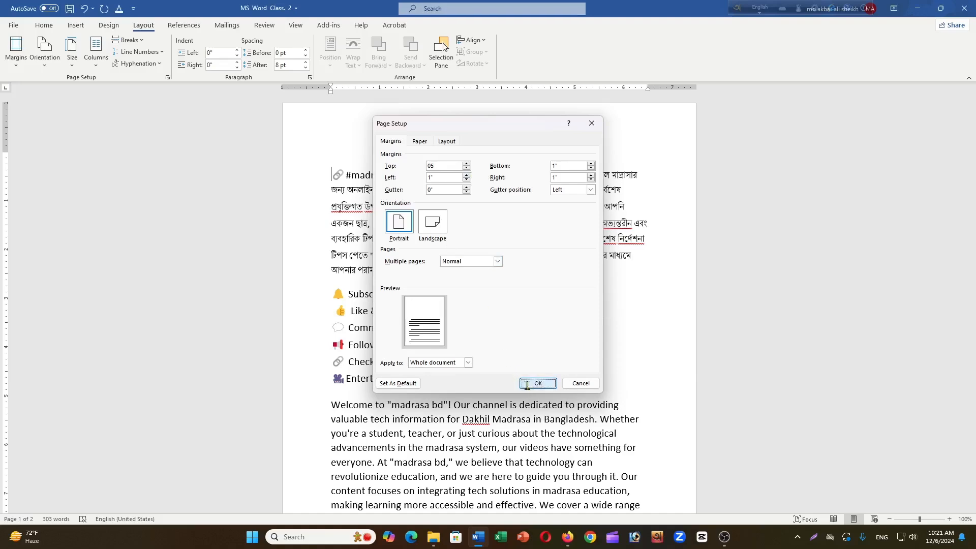
scroll(522, 313, "down", 3)
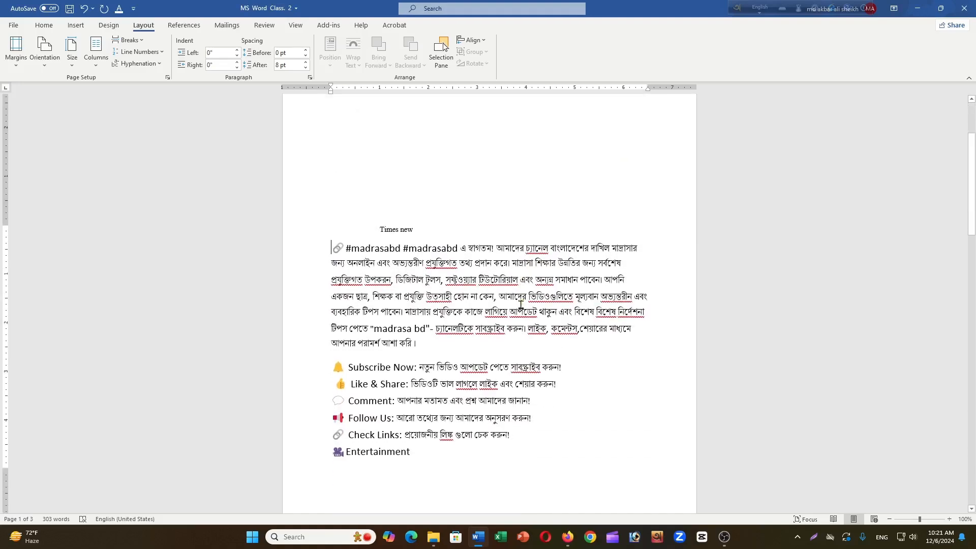
scroll(519, 294, "up", 4)
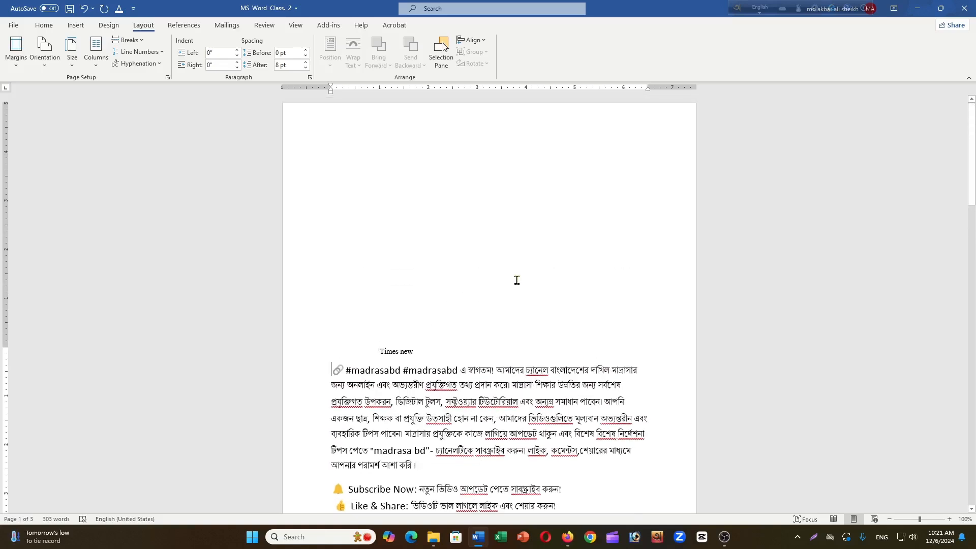
scroll(517, 285, "down", 3)
scroll(516, 279, "up", 2)
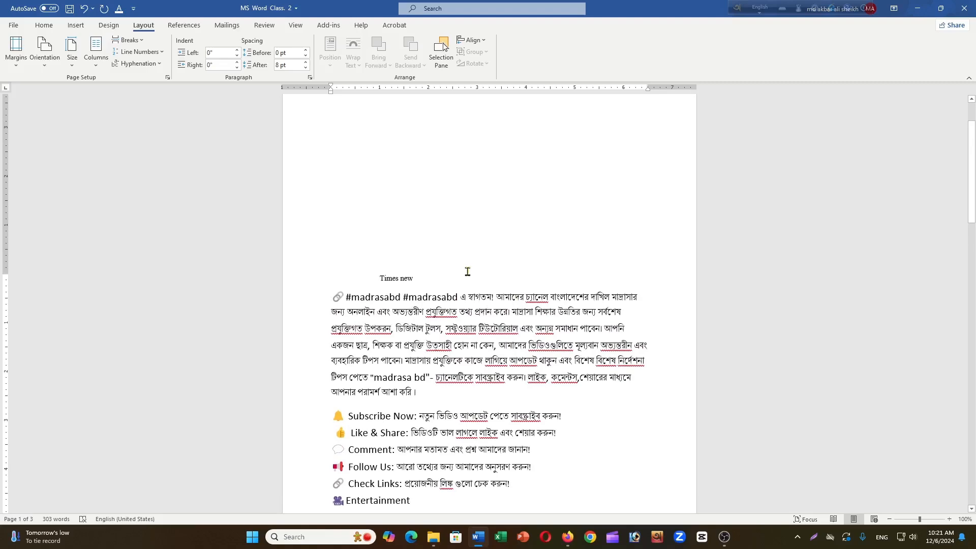
- Undo the custom top margin change
type("Z")
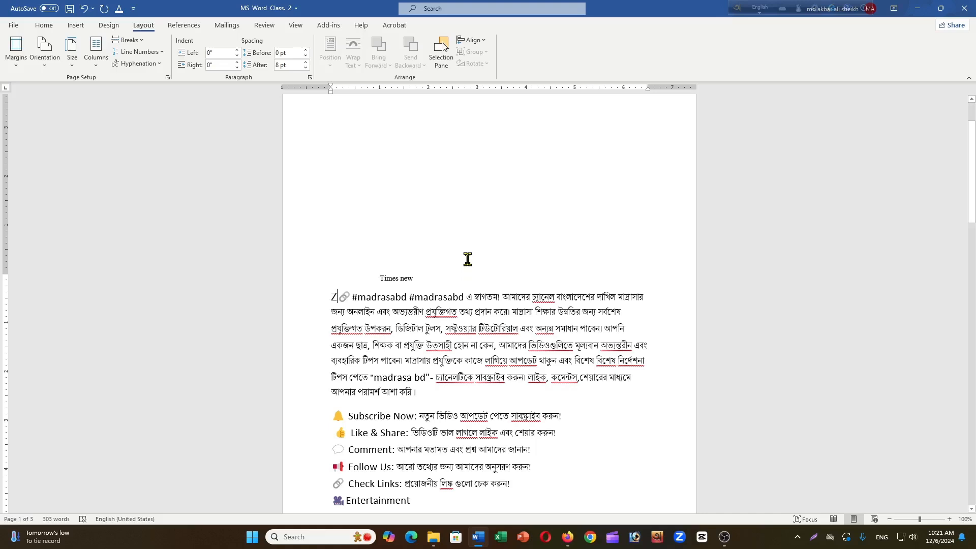
key("BackSpace")
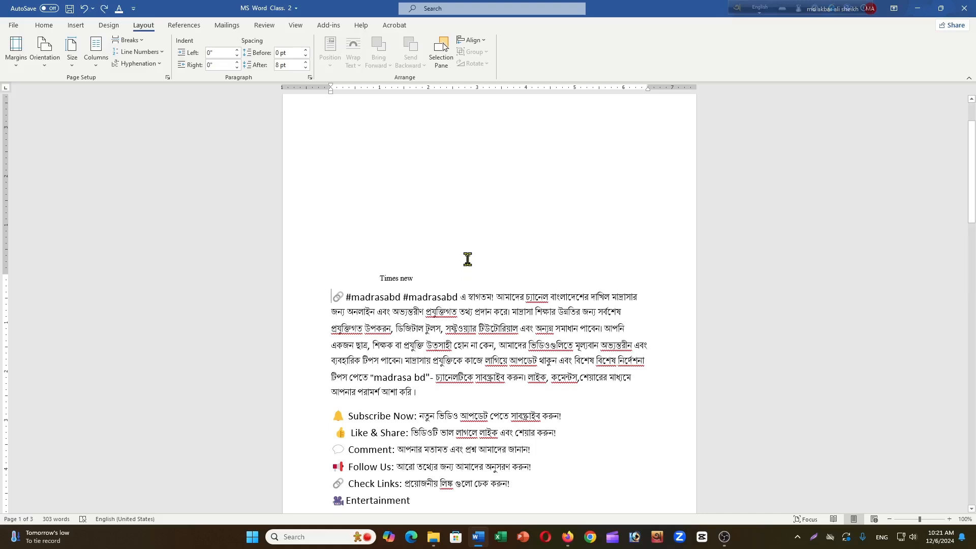
scroll(468, 259, "down", 4)
scroll(467, 259, "up", 2)
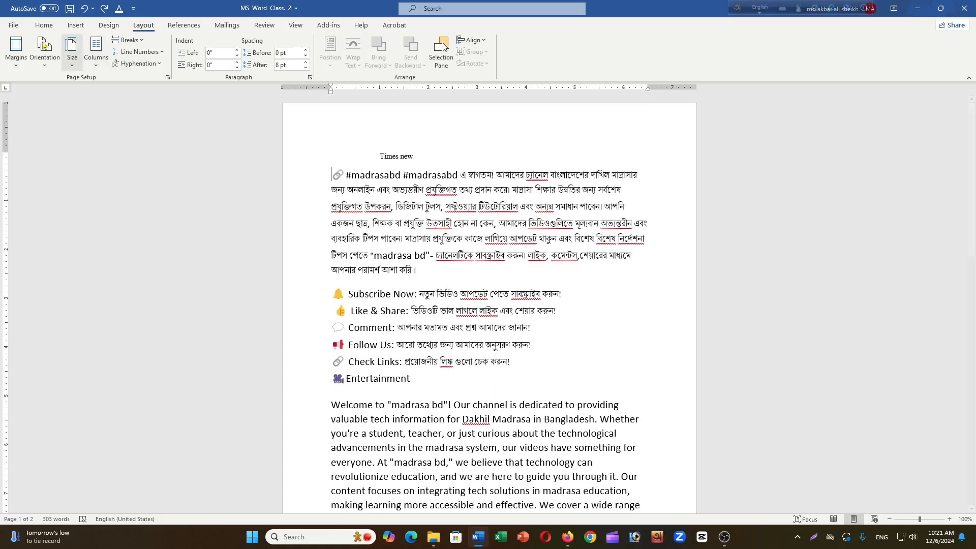
- Set custom page margins of 0.5 inch on the left and 2 inches on the right for the whole document
left_click(17, 62)
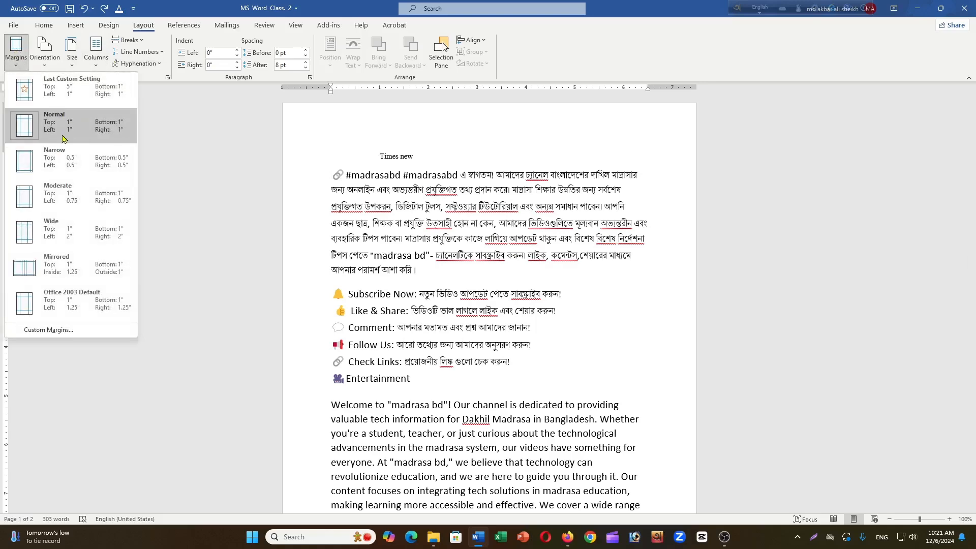
left_click(65, 331)
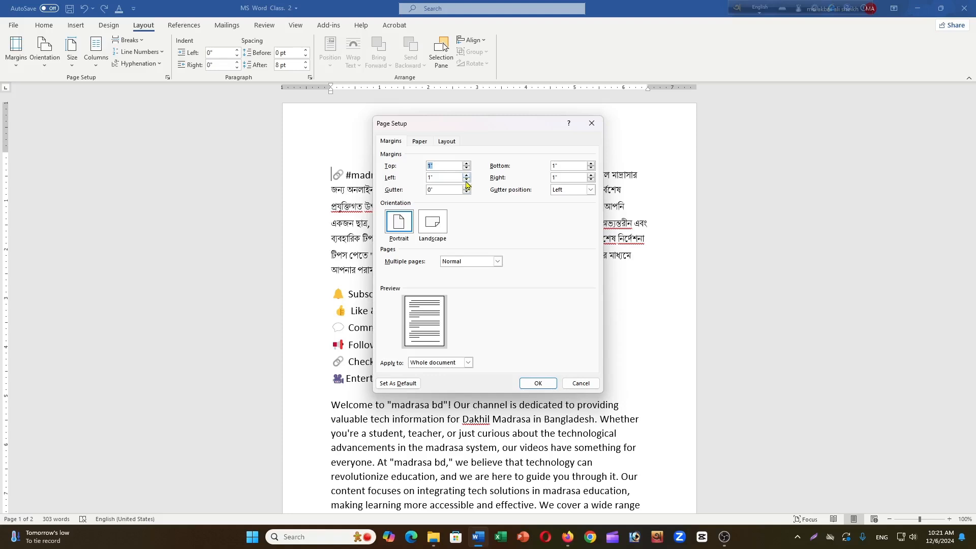
left_click(467, 181)
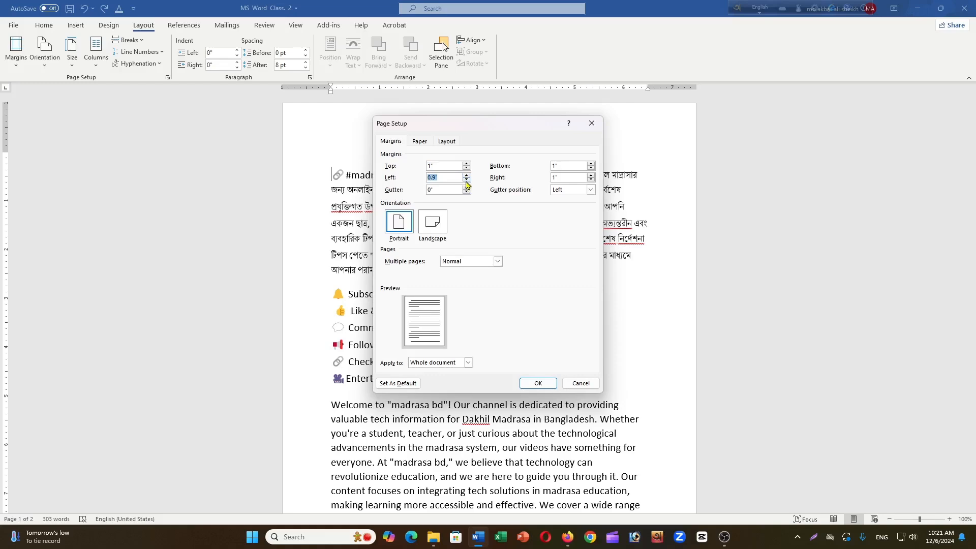
left_click(440, 177)
type("2")
left_click(537, 382)
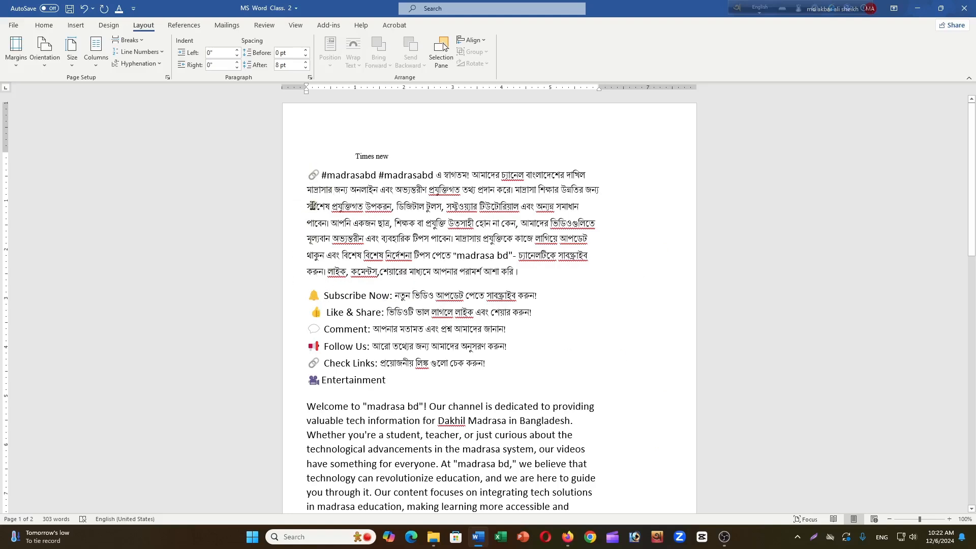
scroll(393, 202, "down", 2)
scroll(417, 203, "up", 2)
scroll(418, 203, "up", 1)
left_click(51, 63)
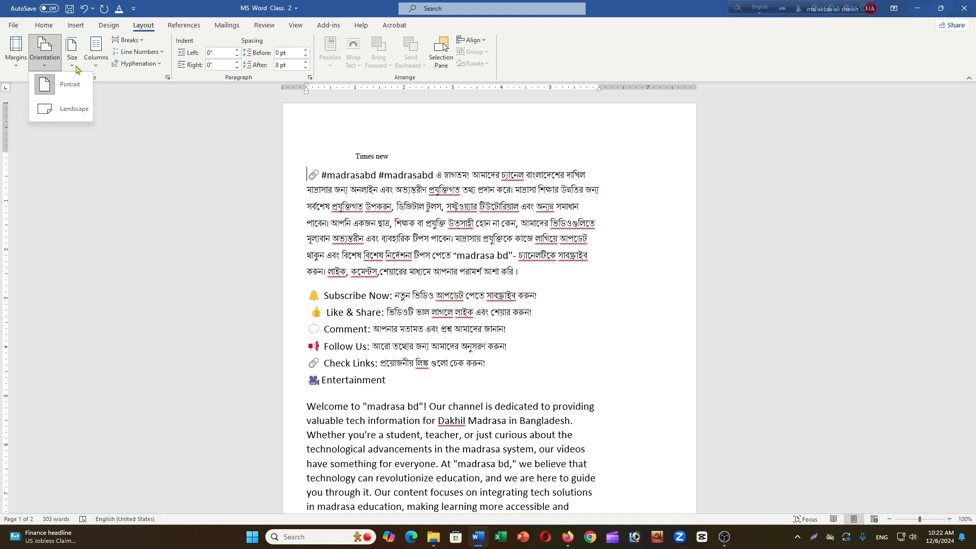
left_click(50, 26)
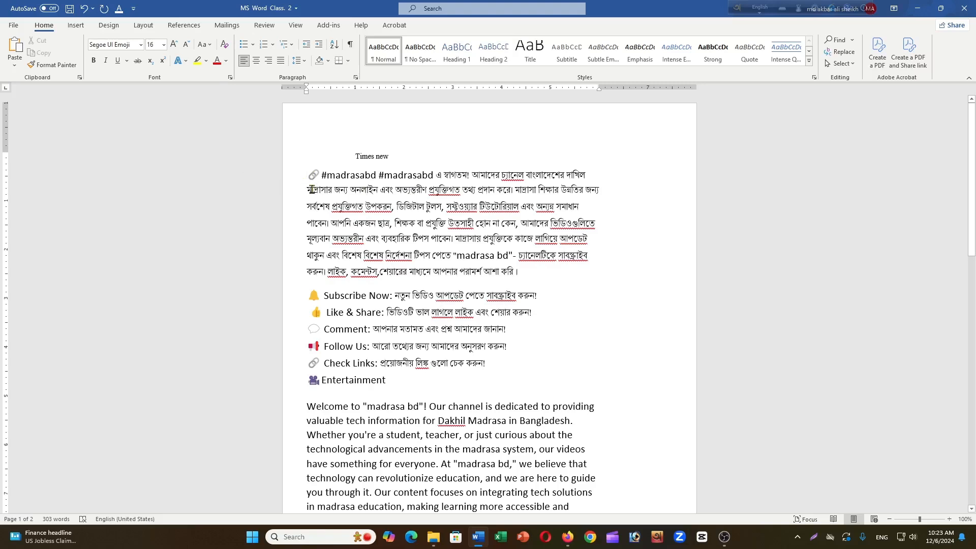
- Apply and remove italic, and likewise bold, on the first line of the Bengali paragraph starting with #madrasabd
left_click_drag(304, 173, 584, 184)
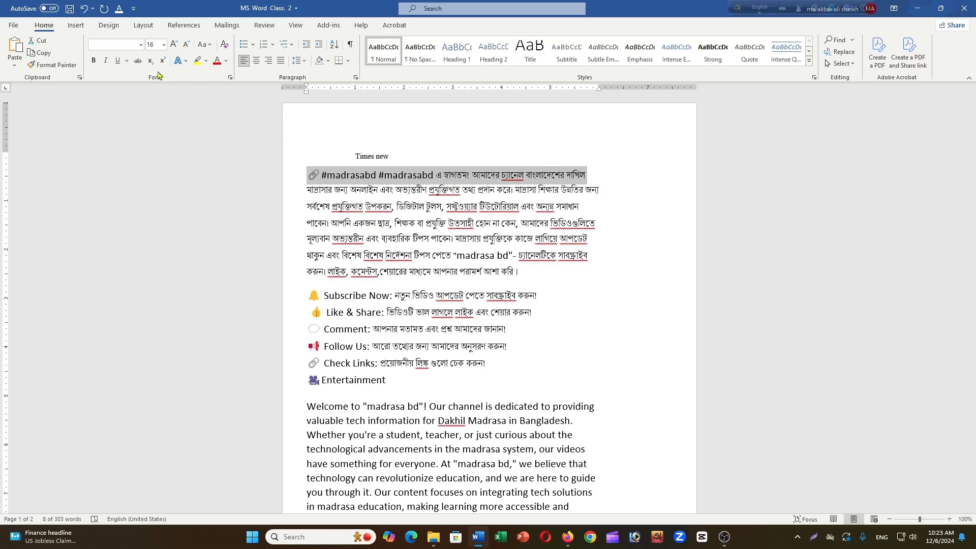
left_click(106, 62)
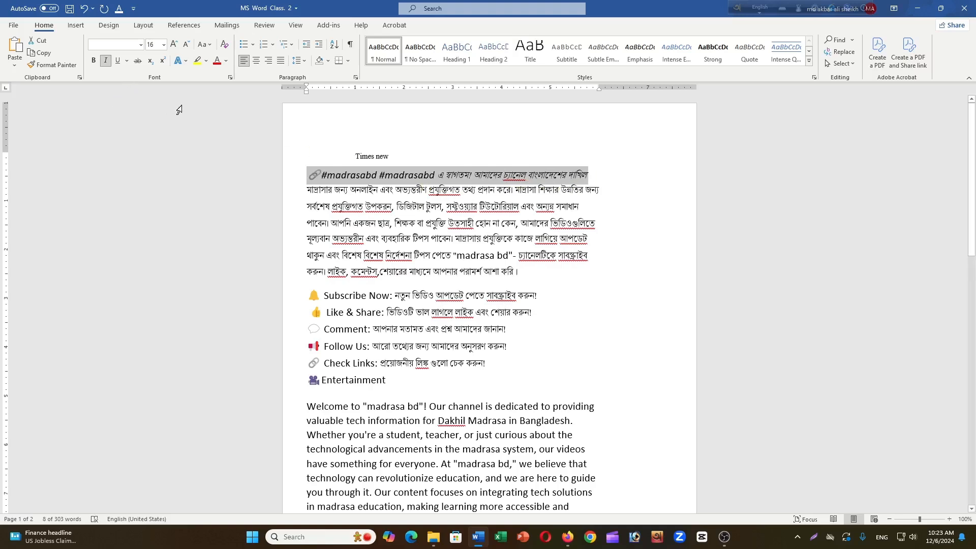
left_click(106, 62)
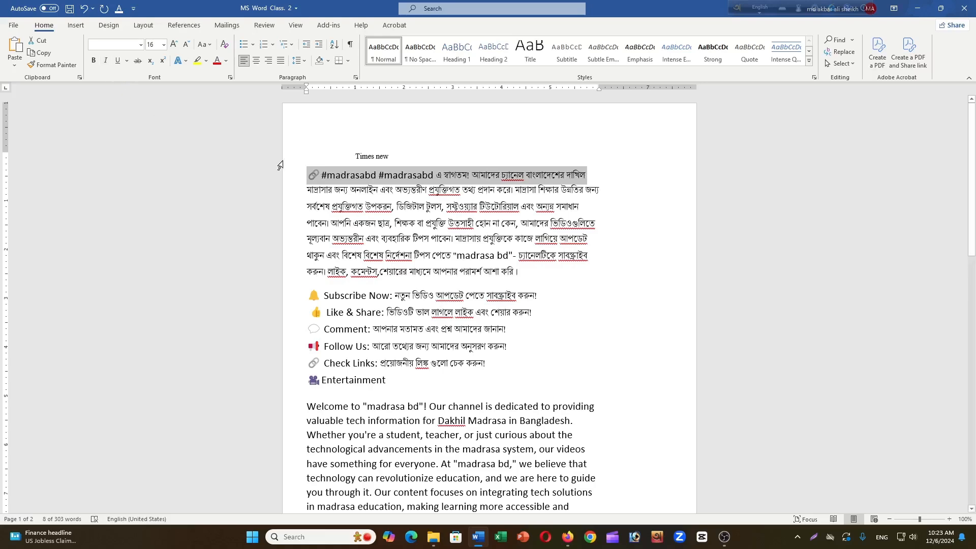
left_click(94, 62)
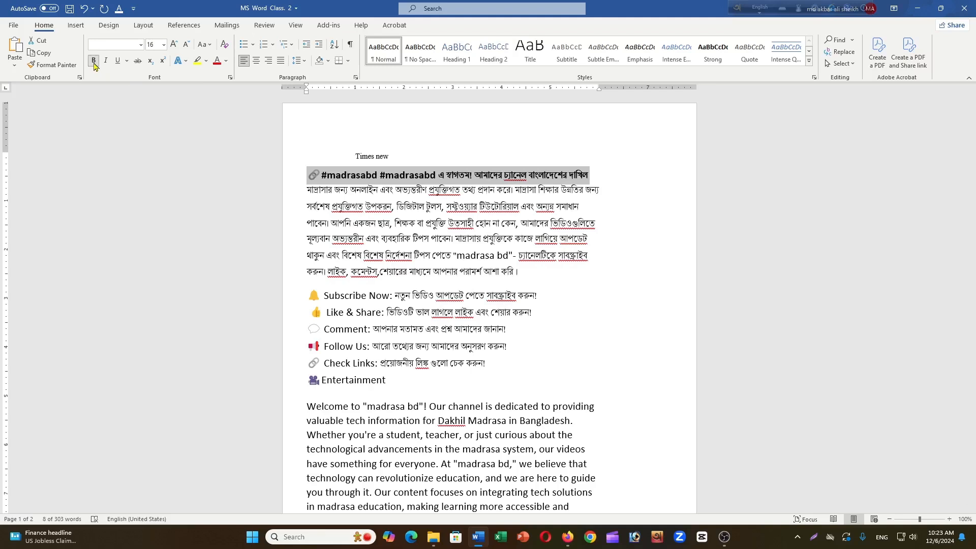
left_click(93, 63)
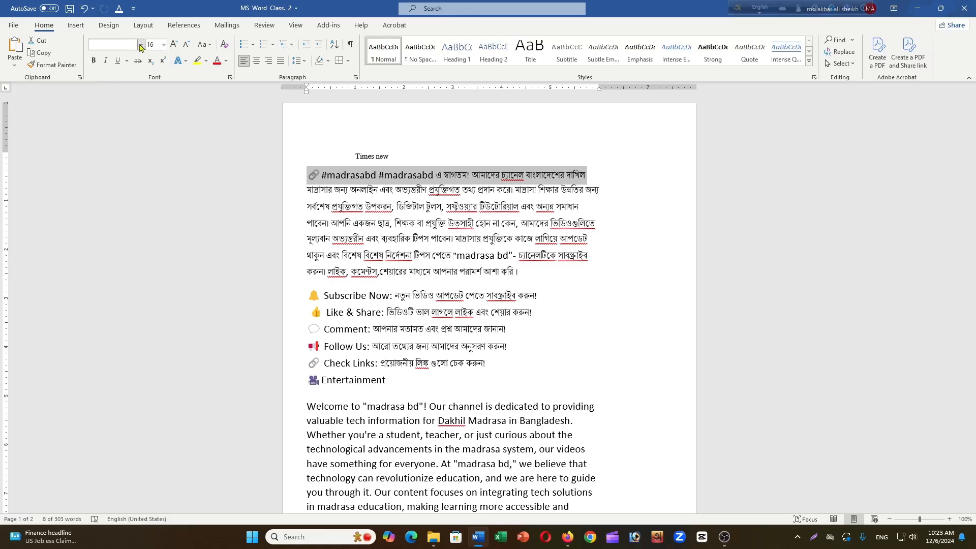
left_click(470, 181)
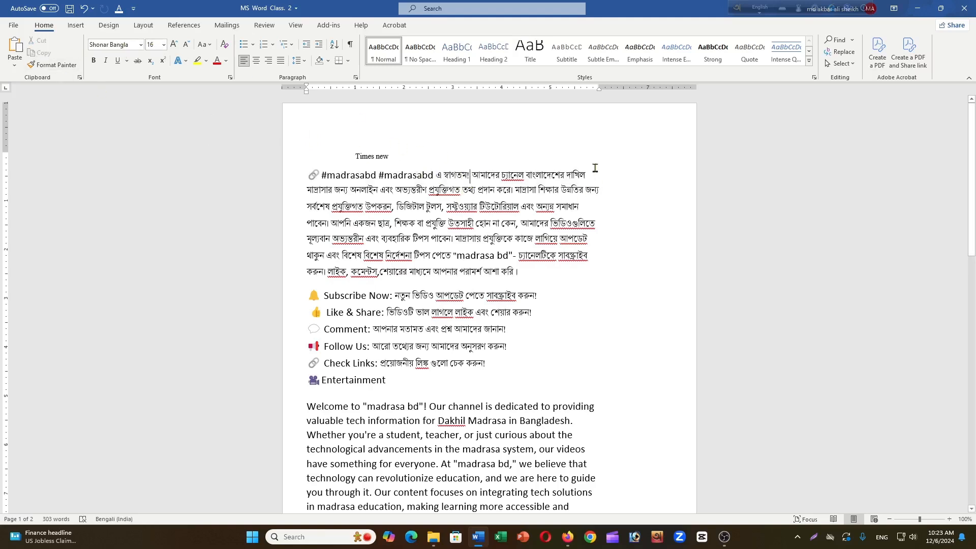
- Change the font of the first line of the #madrasabd paragraph to NikoshBAN
left_click_drag(588, 170, 308, 174)
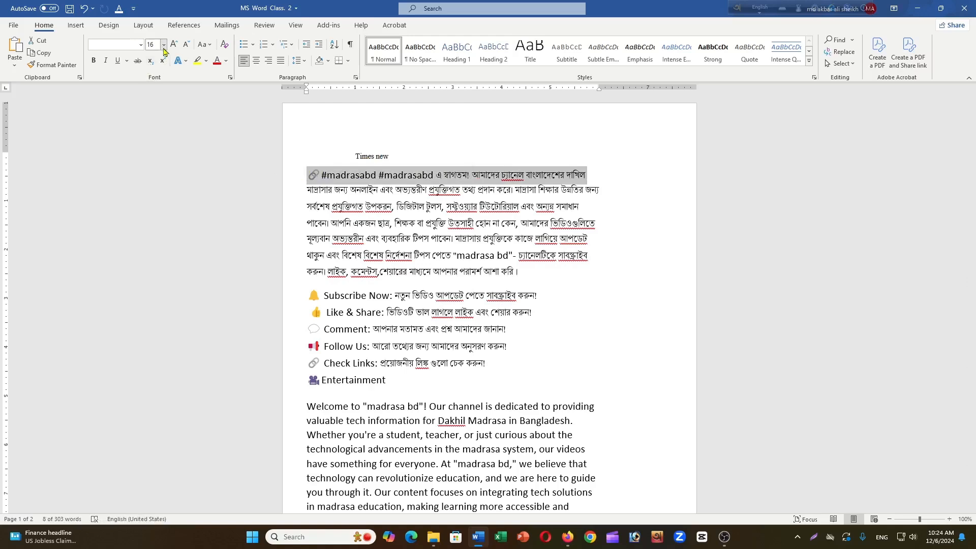
left_click(139, 46)
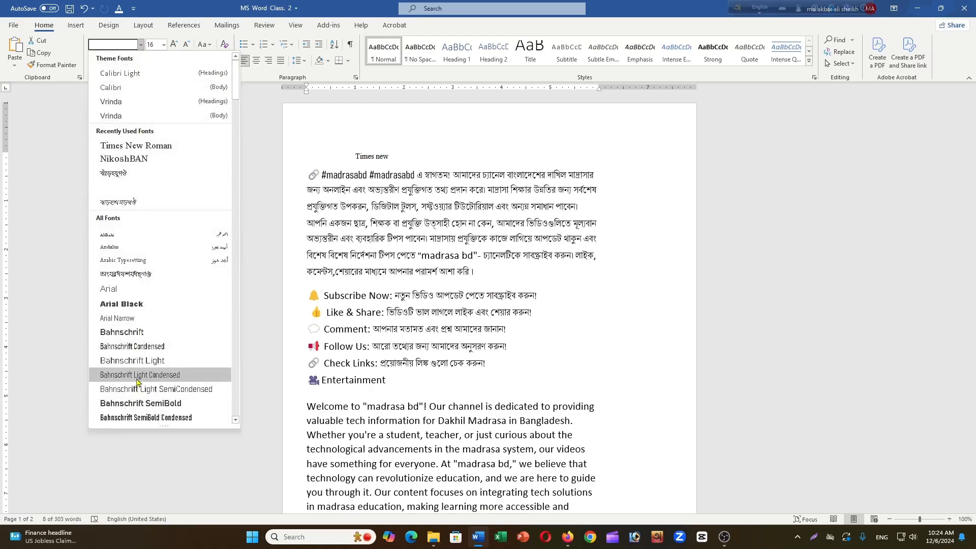
scroll(139, 377, "down", 2)
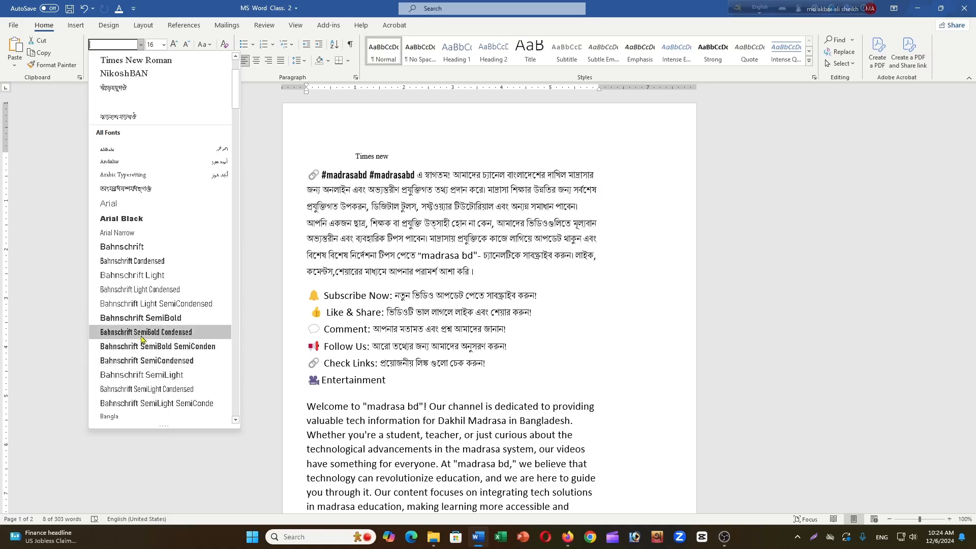
scroll(144, 332, "up", 2)
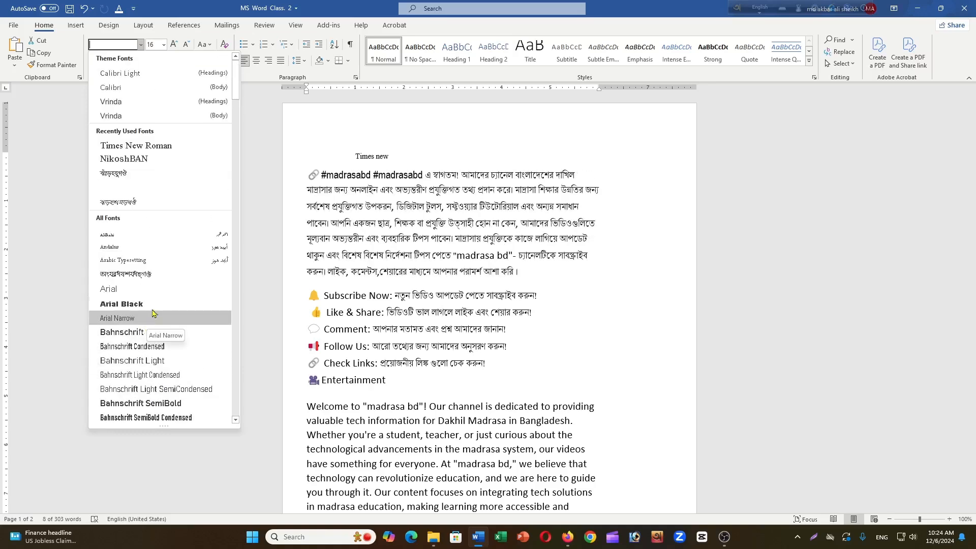
left_click(145, 159)
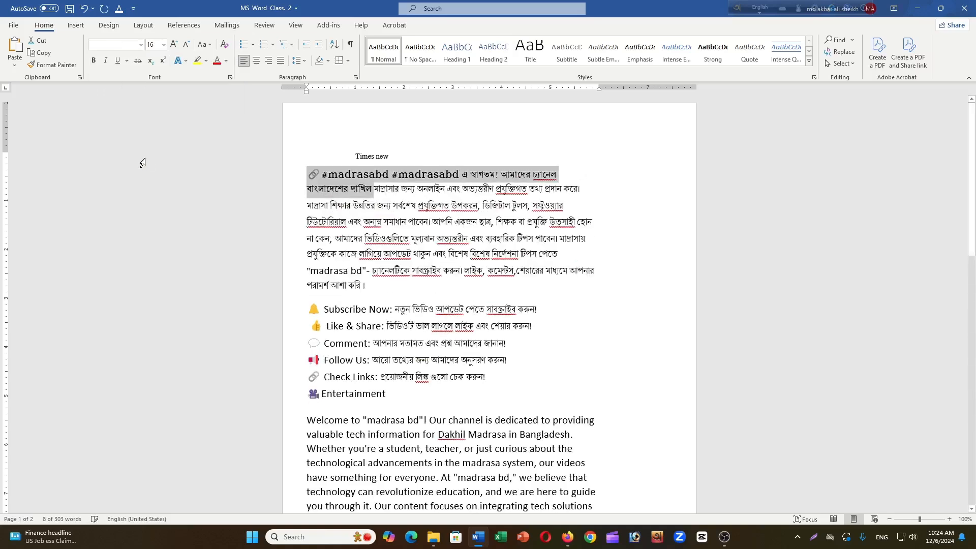
left_click(570, 172)
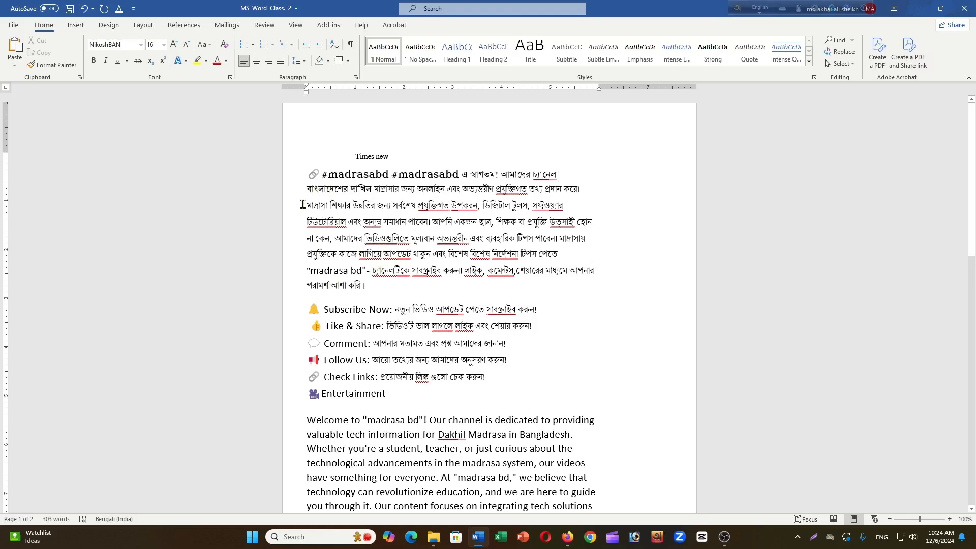
- Select the entire document and set its font size to 9, then 26, and finally 16
key("ctrl+a")
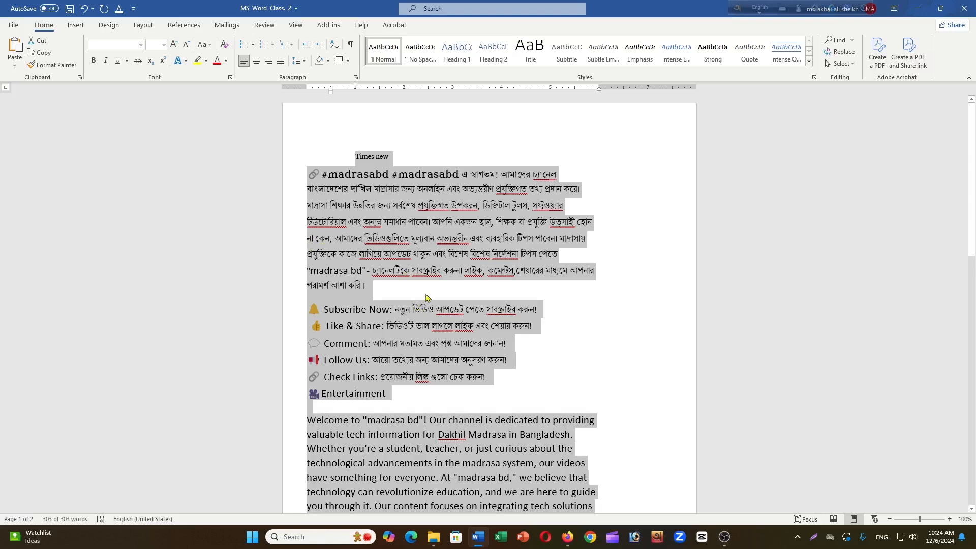
left_click(162, 47)
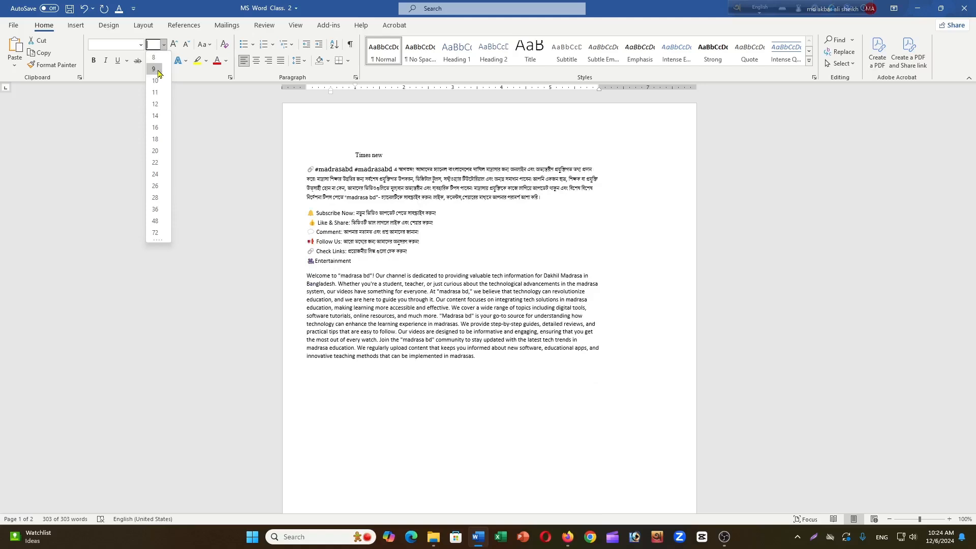
left_click(157, 70)
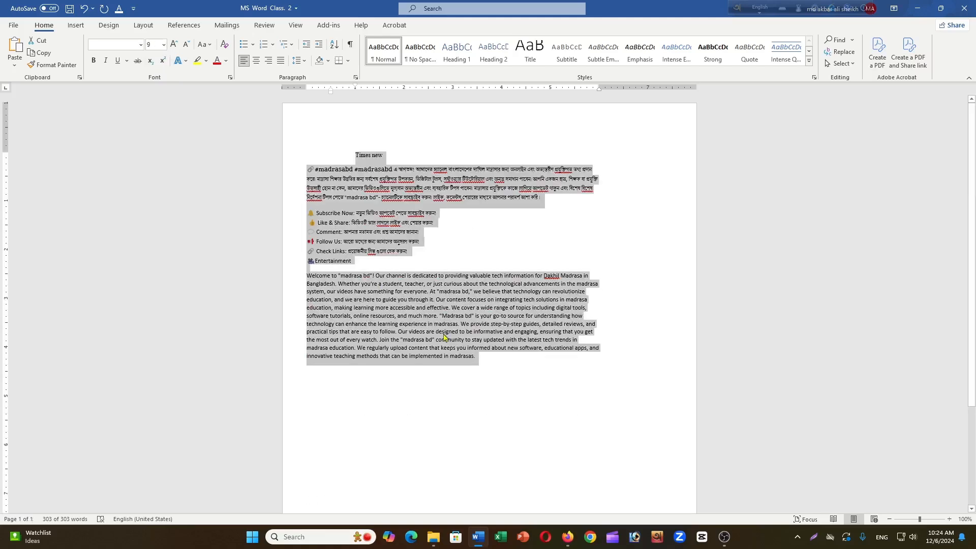
left_click(164, 45)
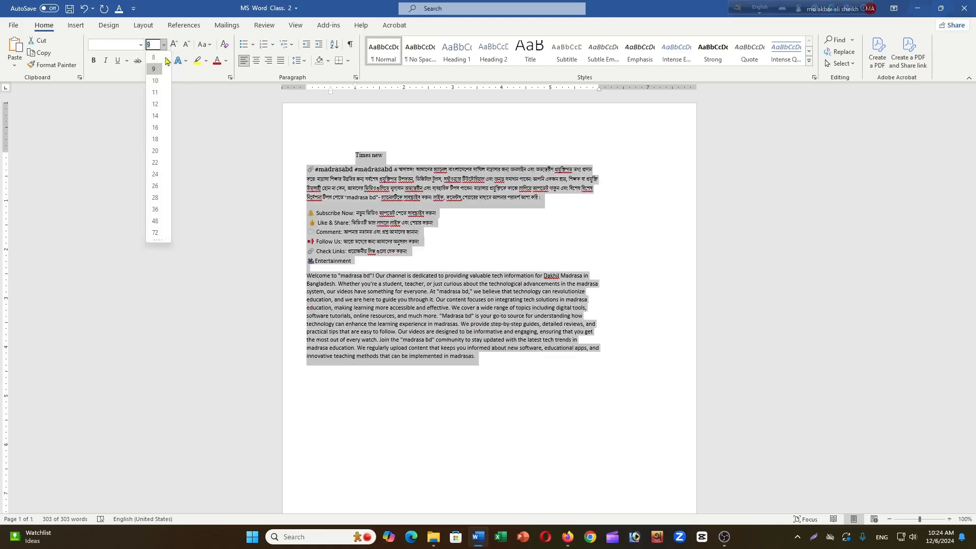
left_click(156, 186)
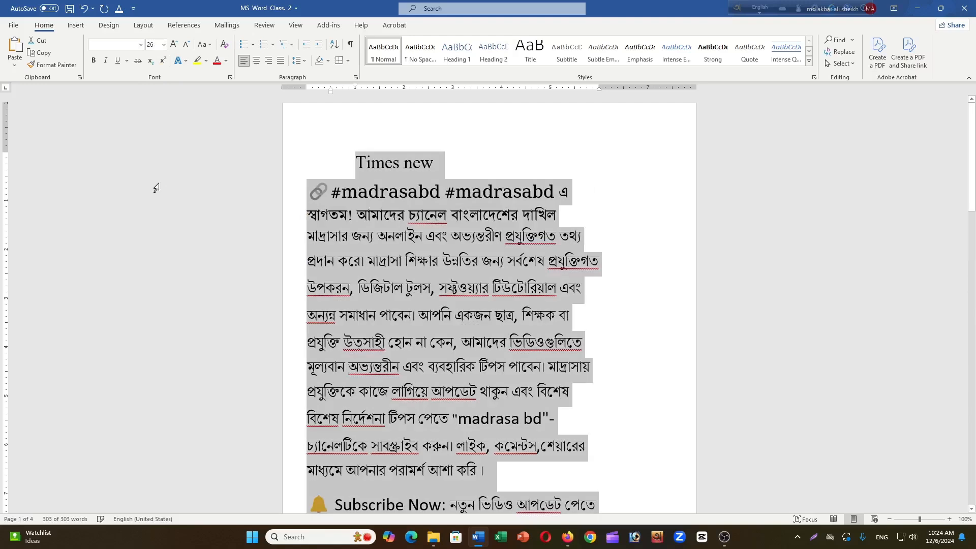
left_click(165, 44)
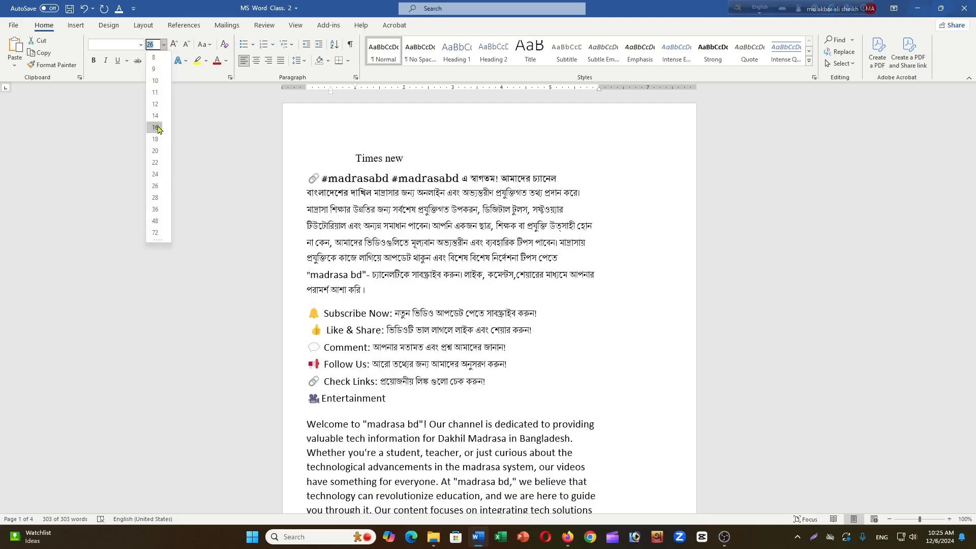
left_click(155, 128)
left_click(618, 342)
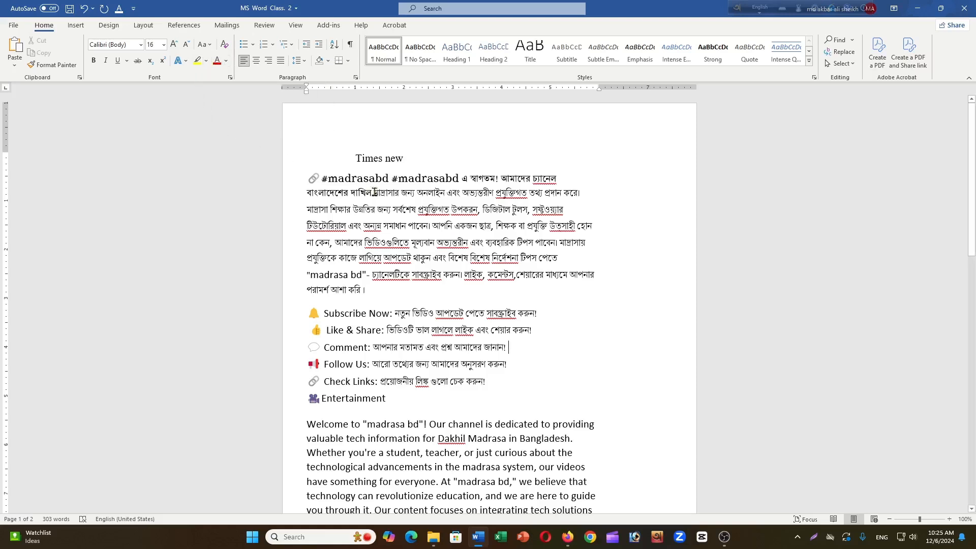
- Enlarge the text from the #madrasabd line through the Follow Us line one point at a time to size 19
left_click_drag(301, 182, 569, 358)
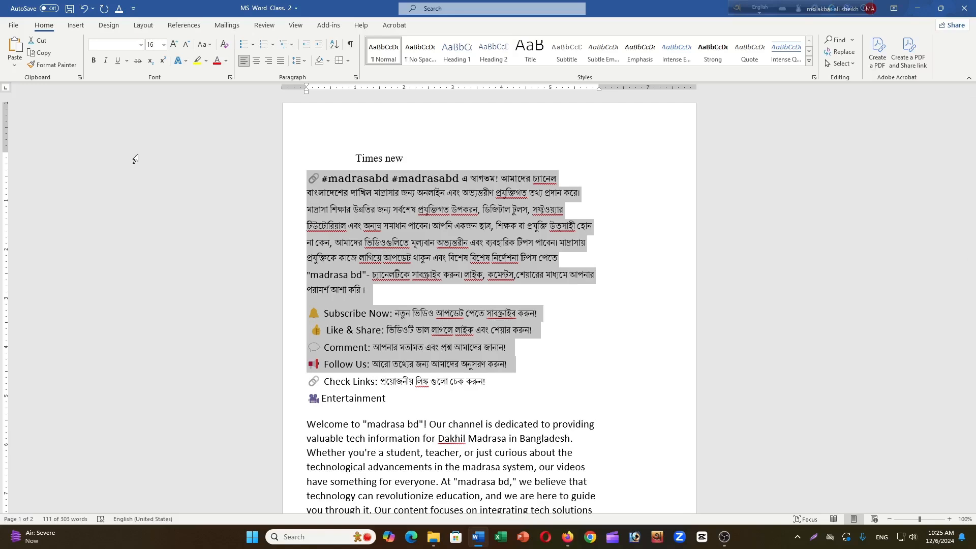
key("ctrl+]")
key("ctrl+]")
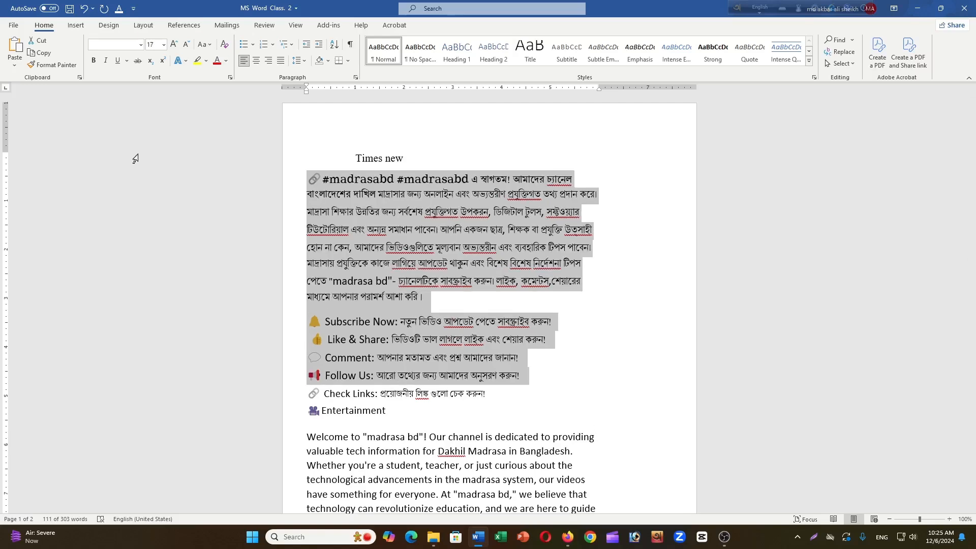
key("ctrl+]")
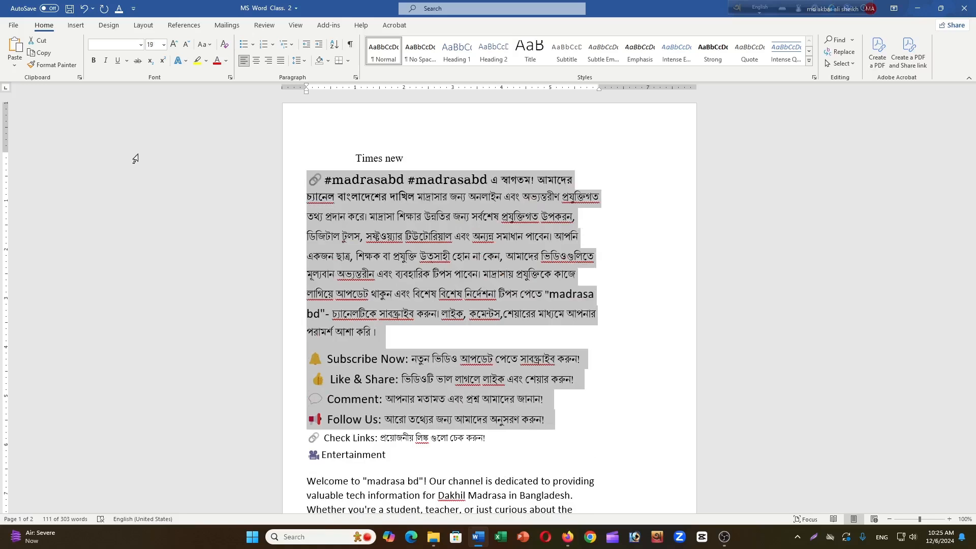
- Shrink the selected #madrasabd to Follow Us text one point at a time to size 12
key("ctrl+[")
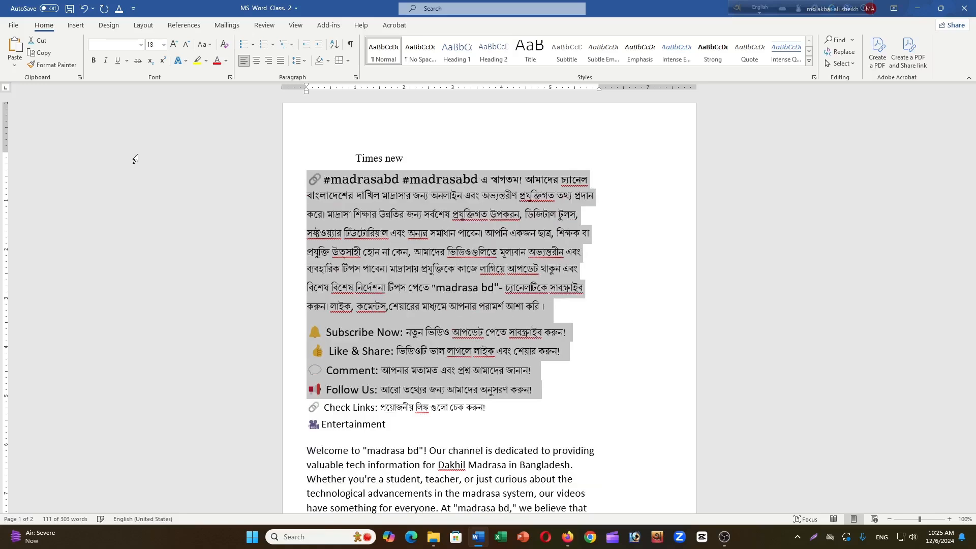
key("ctrl+[")
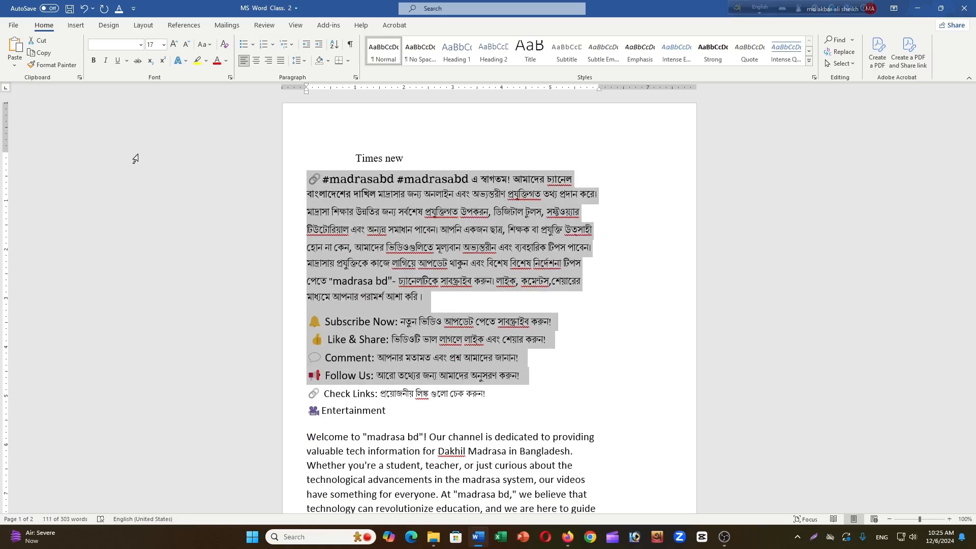
key("ctrl+bracketleft")
key("ctrl+bracketleft")
key("ctrl+bracketleft")
key("ctrl+bracketleft")
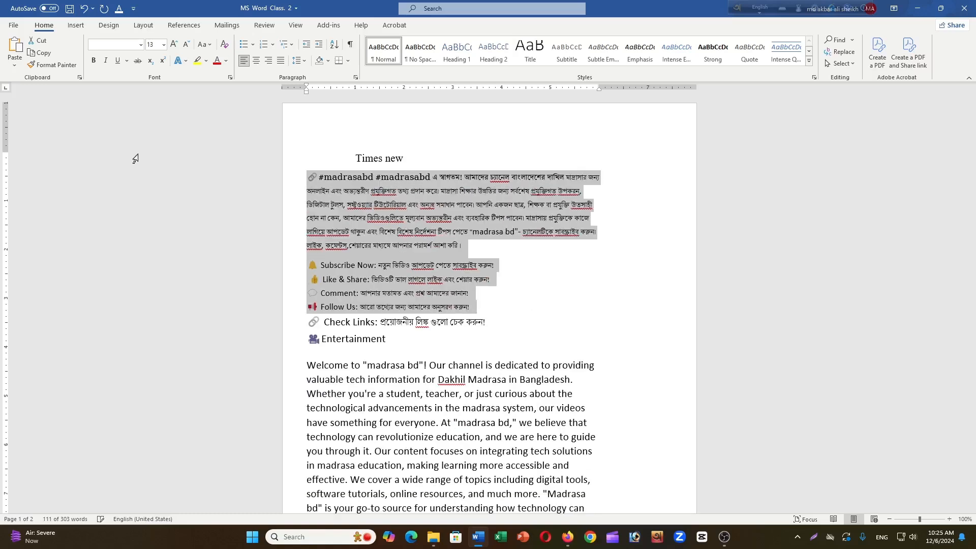
key("ctrl+bracketleft")
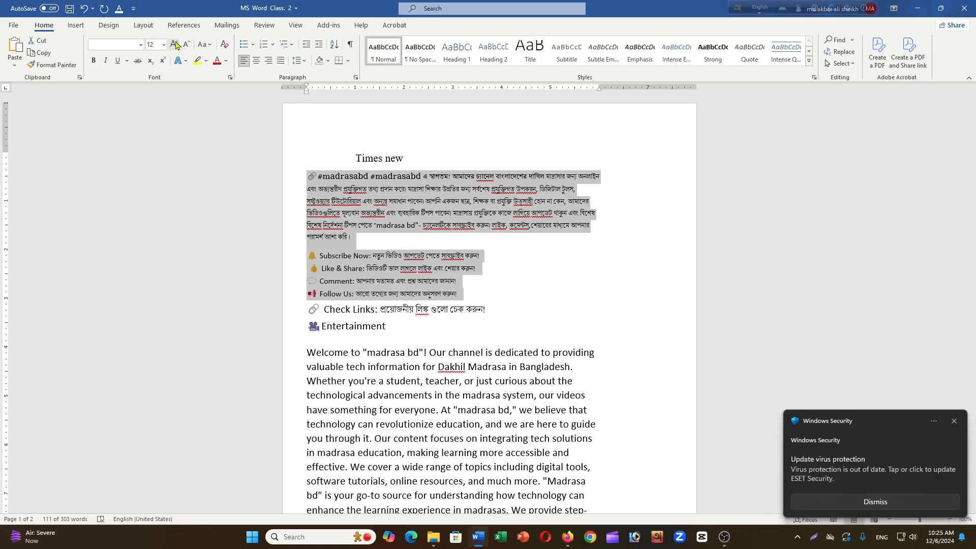
- Grow the selected text to size 16, shrink it to 14, and grow it back to 16
left_click(175, 45)
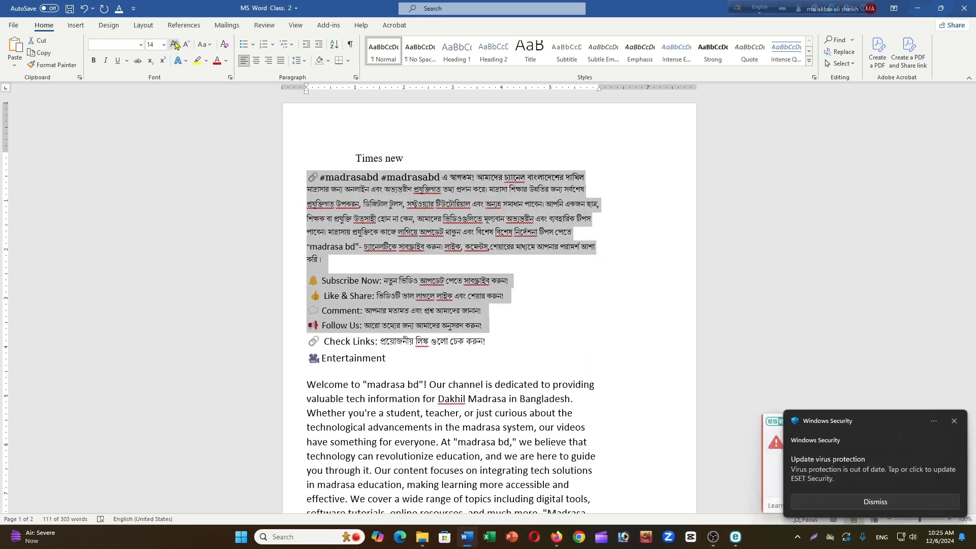
left_click(175, 46)
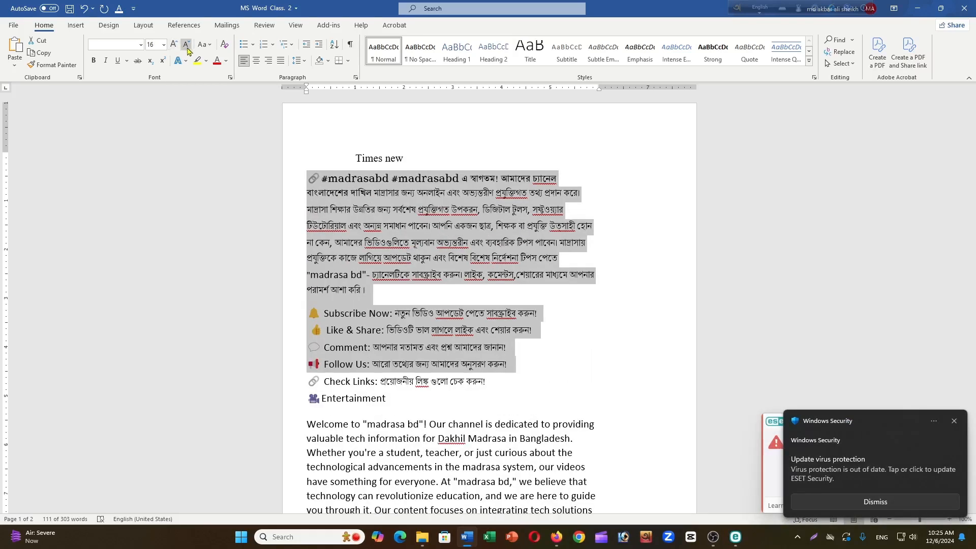
left_click(187, 49)
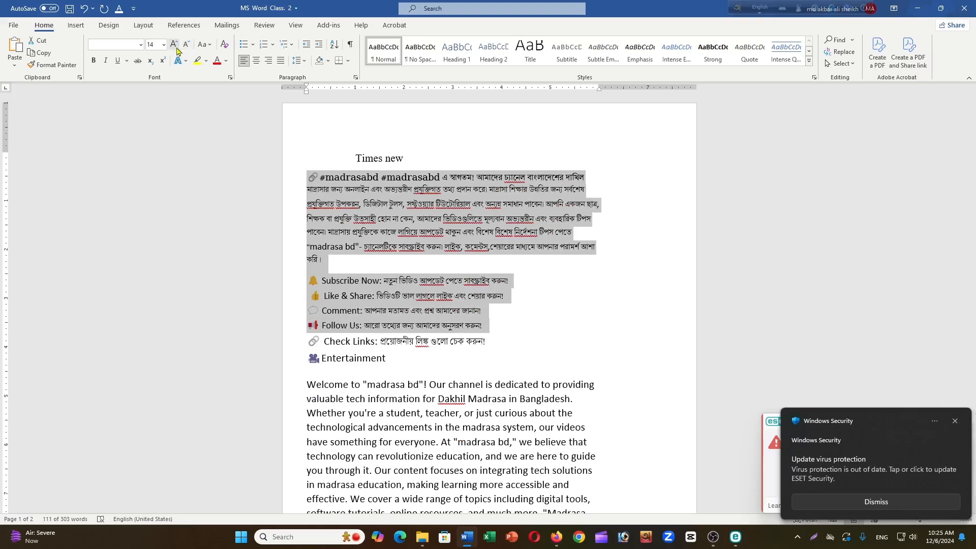
left_click(173, 46)
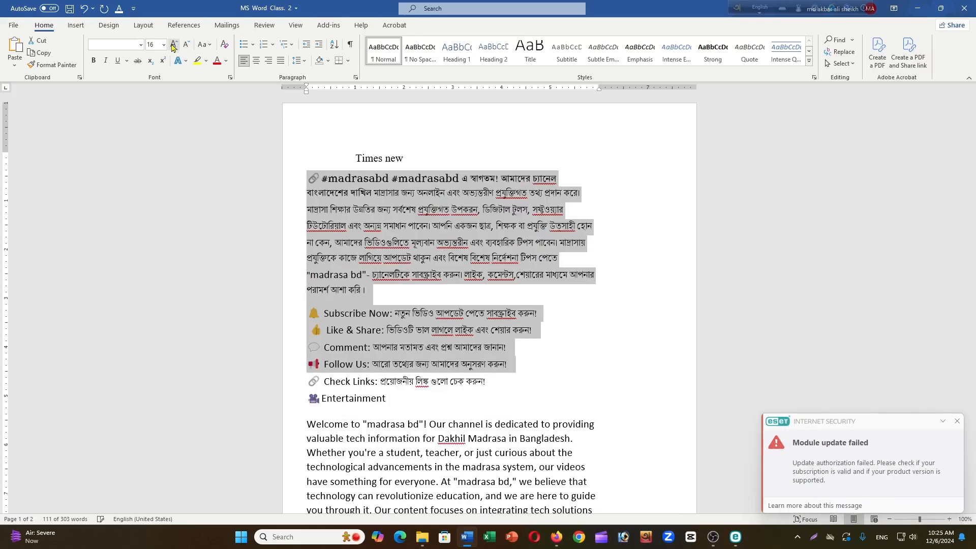
- Change the case of the "Times new" line at the beginning of the document to UPPERCASE
left_click(209, 47)
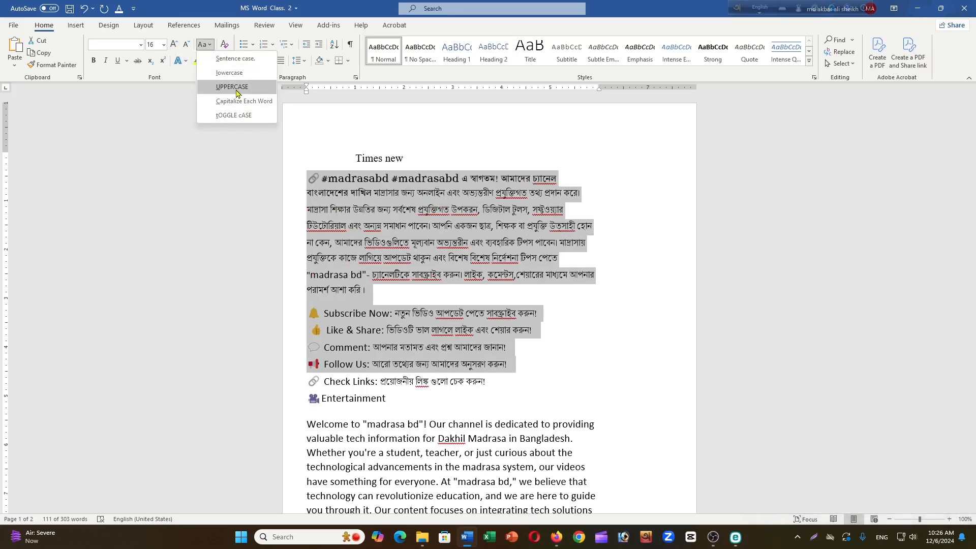
left_click(629, 269)
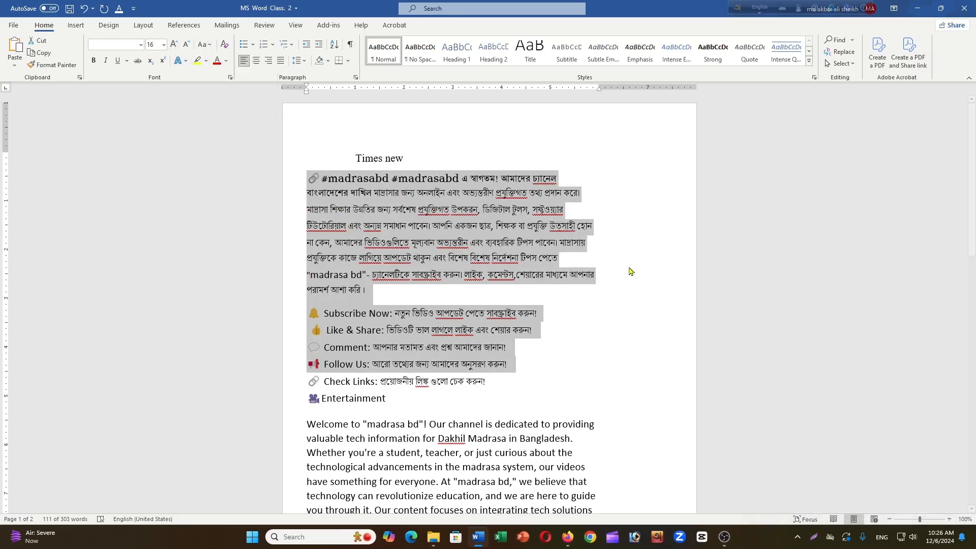
left_click(438, 159)
left_click_drag(409, 158, 355, 159)
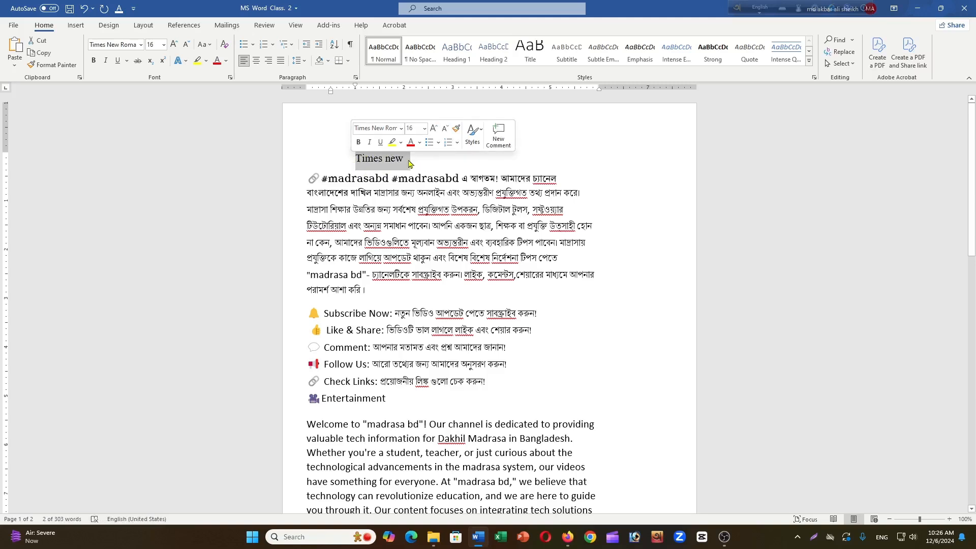
left_click(211, 45)
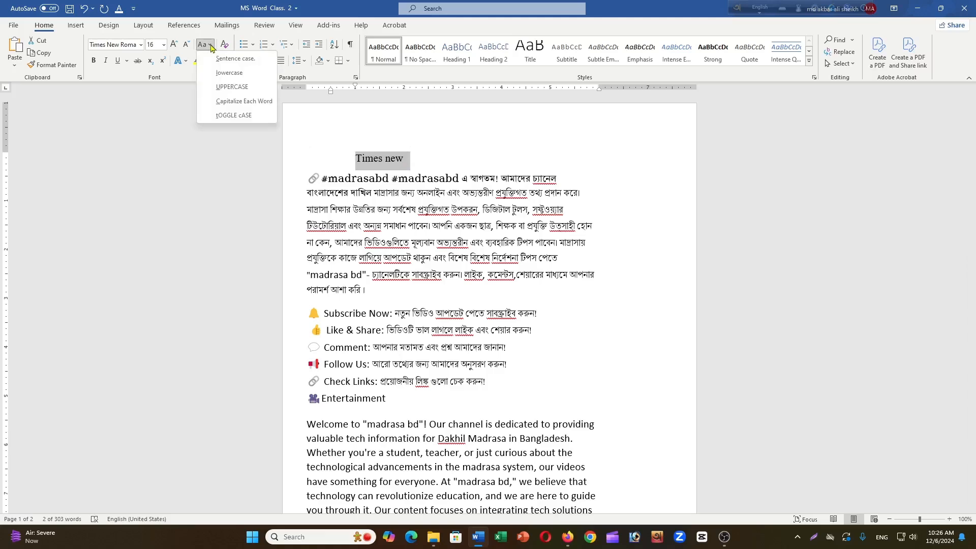
left_click(233, 87)
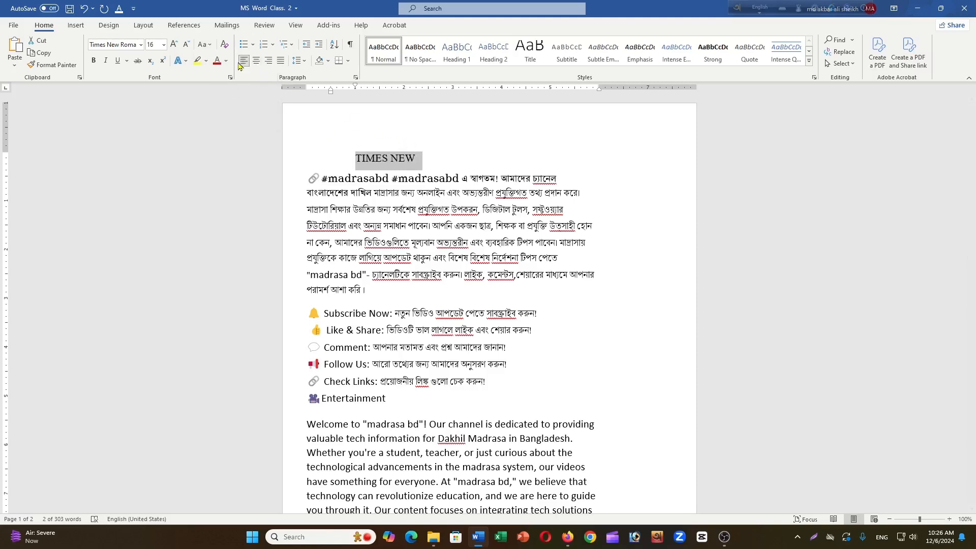
- Change the case of the "TIMES NEW" line to lowercase and then to Sentence case
left_click(205, 45)
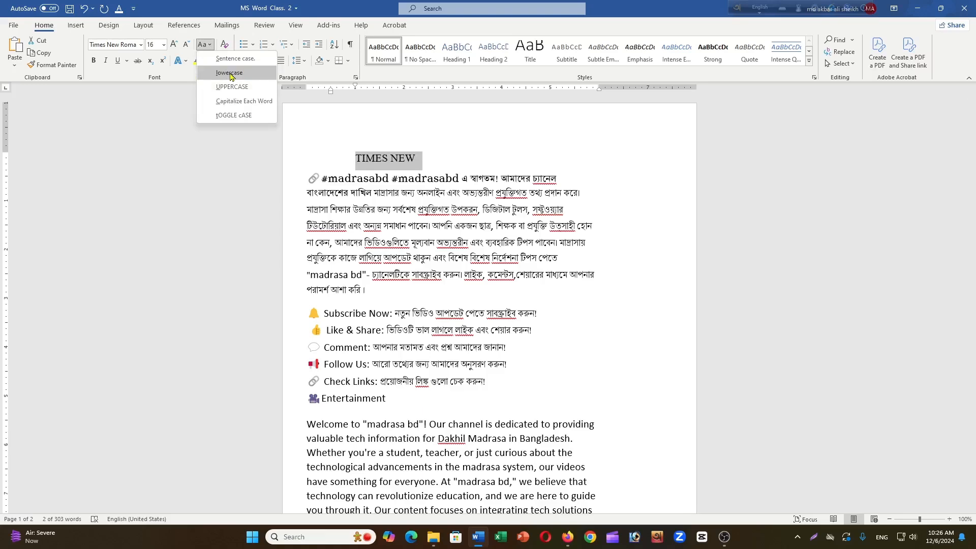
left_click(229, 73)
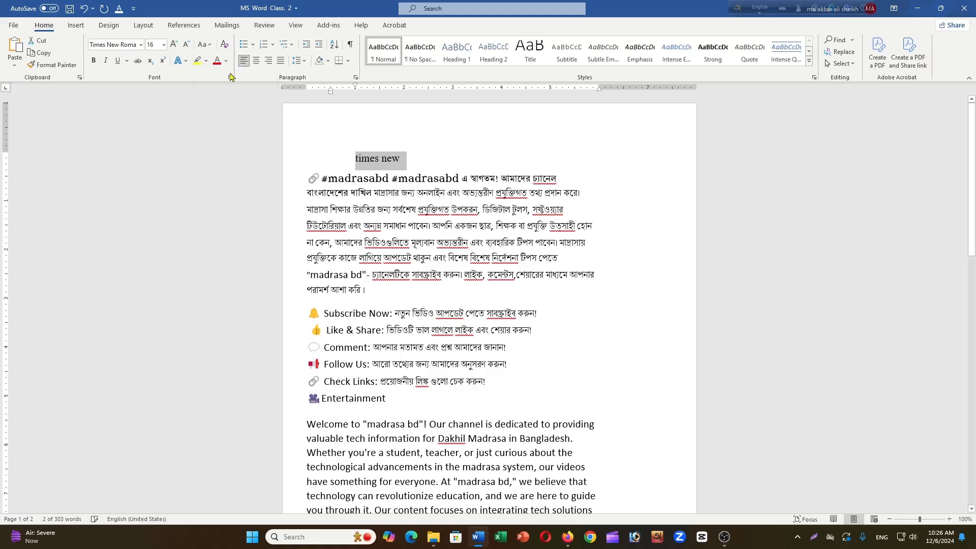
left_click(205, 44)
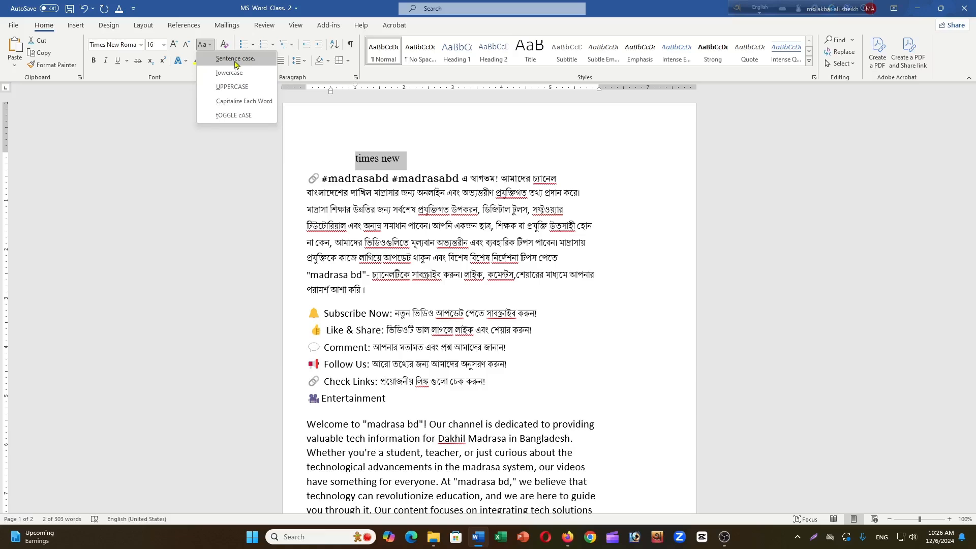
left_click(236, 61)
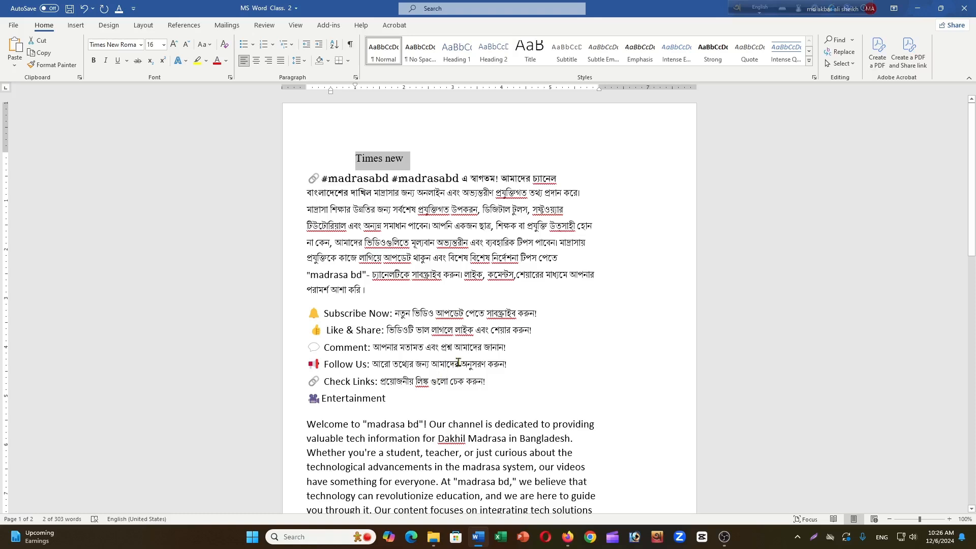
- Highlight the words "জন্য আমাদের" in the Follow Us line in yellow
left_click_drag(459, 364, 417, 368)
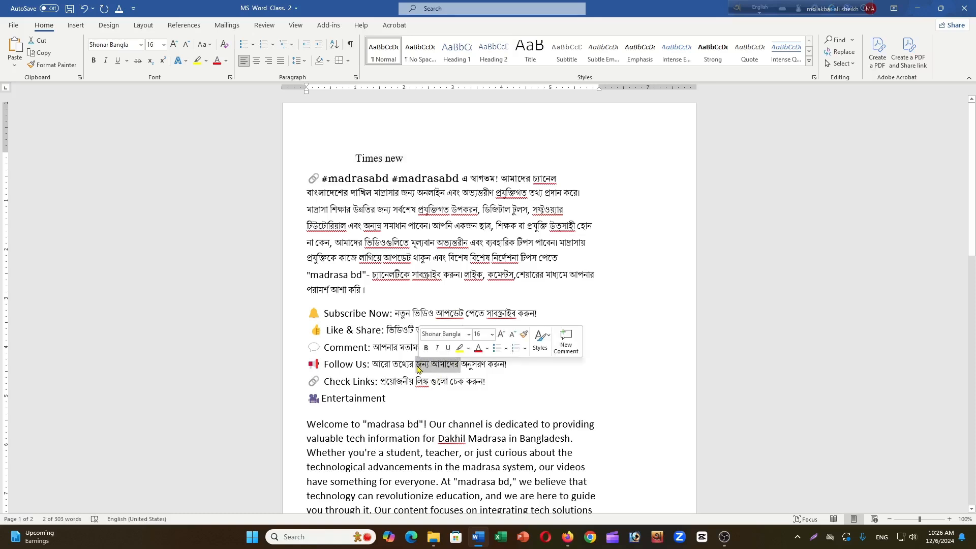
left_click(198, 65)
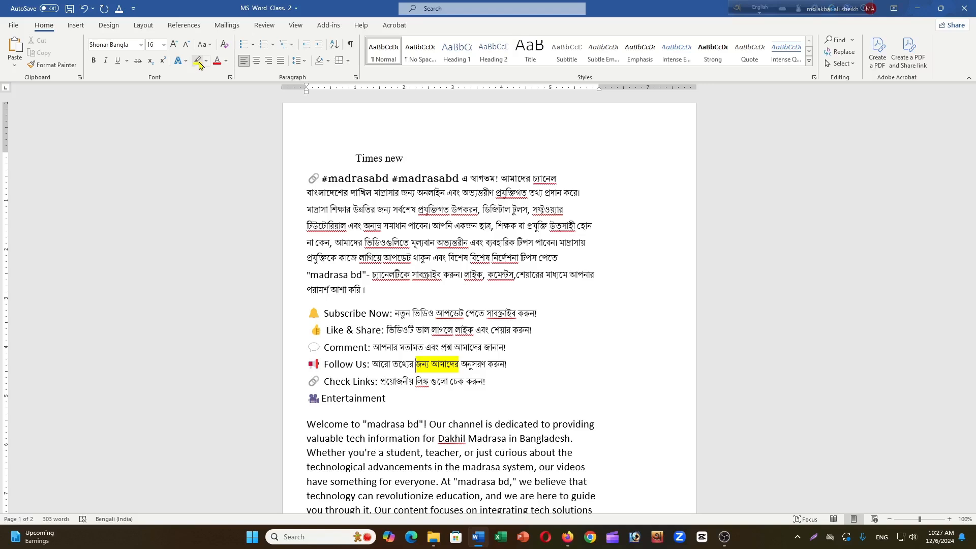
left_click(207, 62)
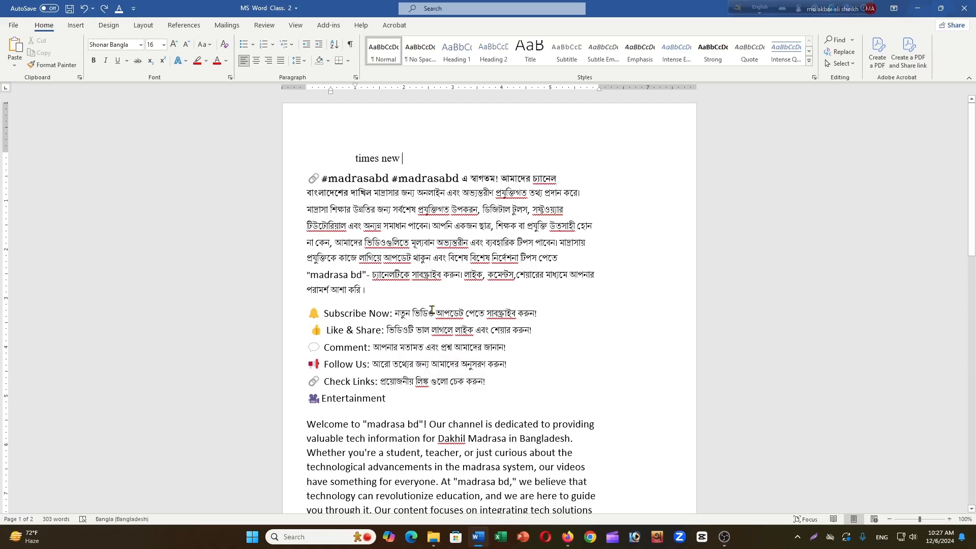
- Highlight the words "নতুন ভিডিও" in the Subscribe Now line in bright green
left_click_drag(435, 313, 400, 314)
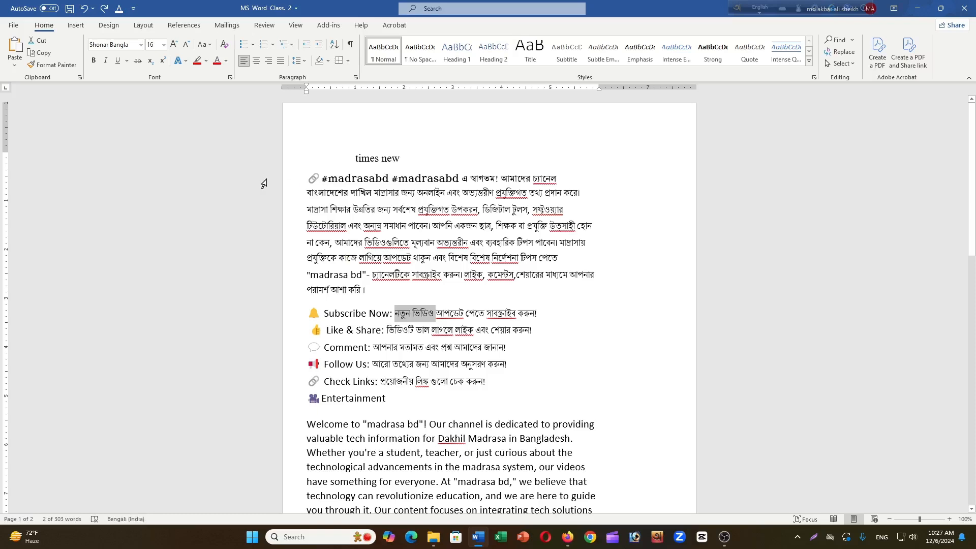
left_click(206, 62)
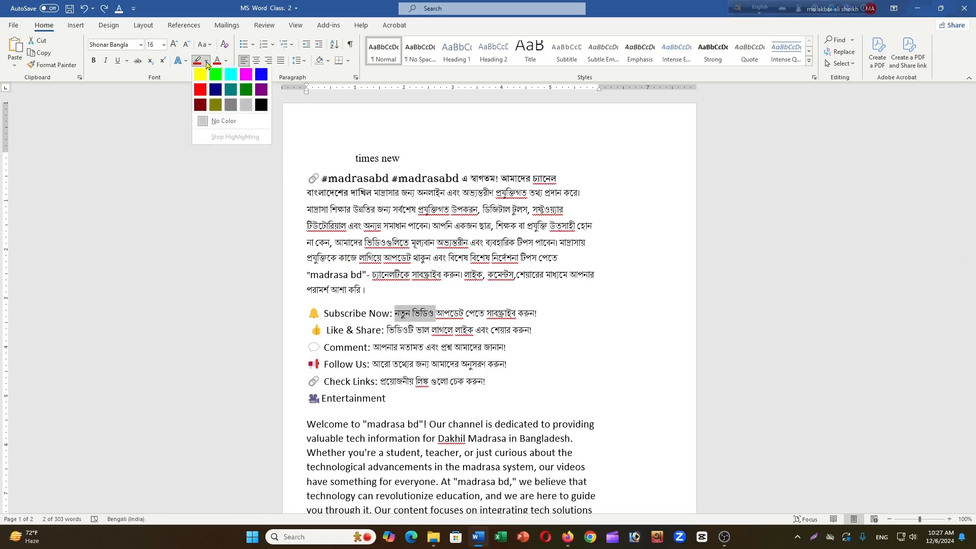
left_click(217, 76)
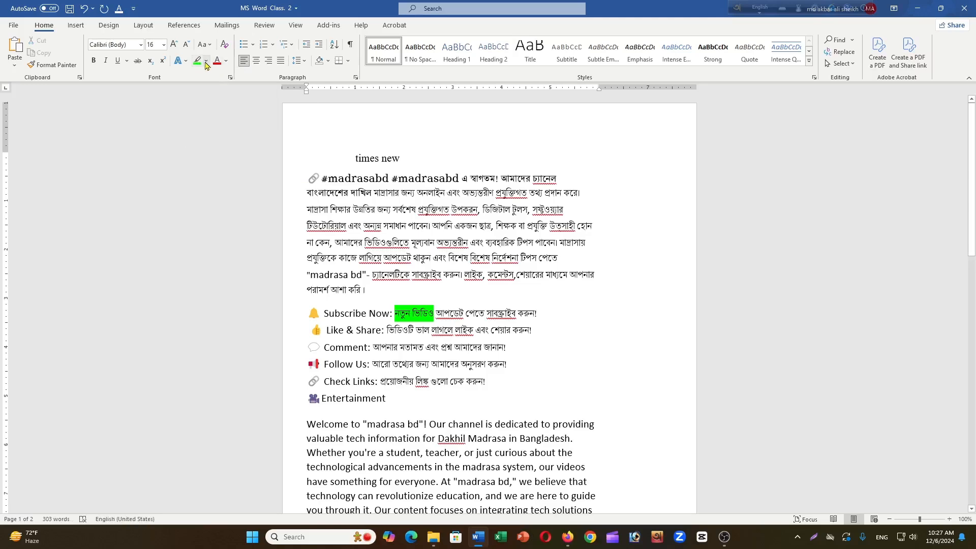
left_click(206, 61)
left_click(247, 94)
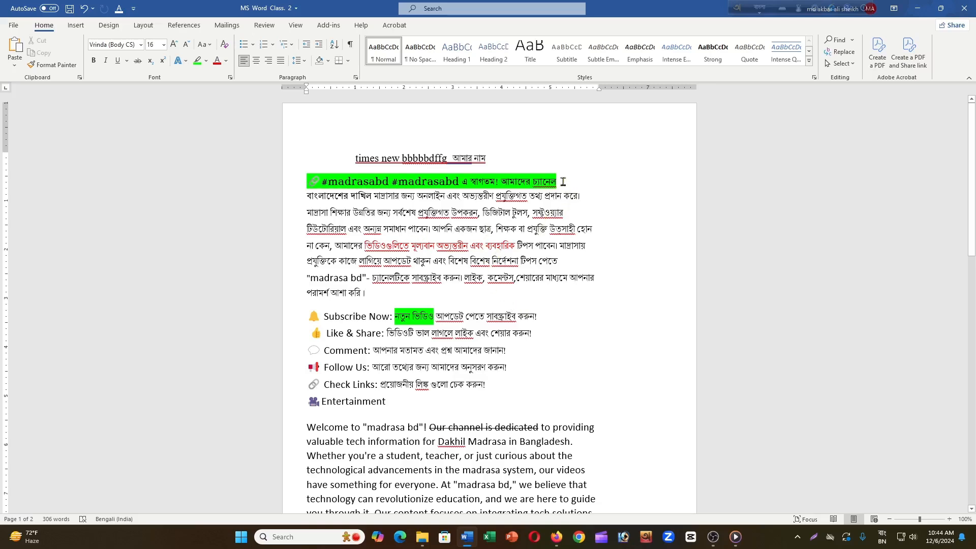
- Remove the green highlight from the whole line that starts with #madrasabd
left_click_drag(563, 181, 305, 186)
left_click(195, 64)
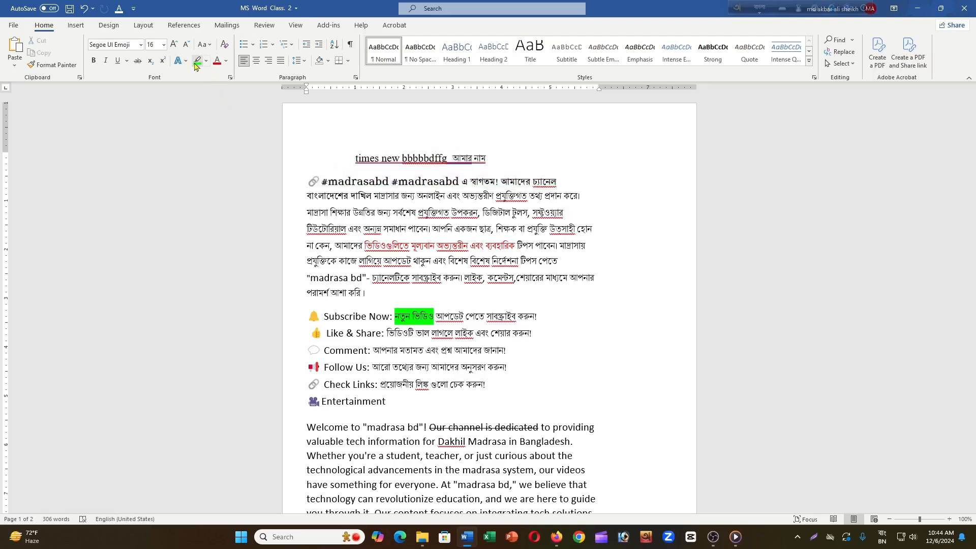
left_click(484, 213)
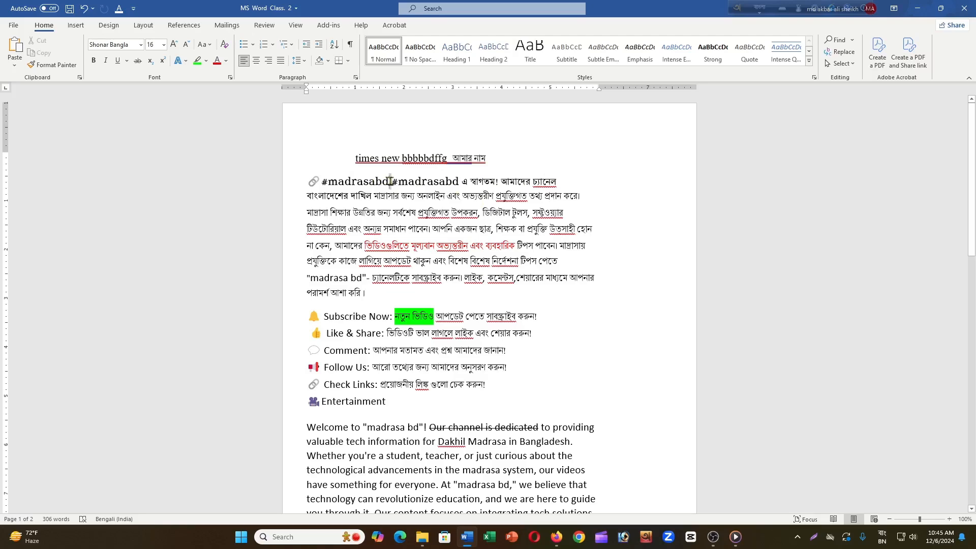
- Select the whole #madrasabd line and apply the bright green highlight to it
double_click(412, 181)
left_click_drag(443, 181, 562, 135)
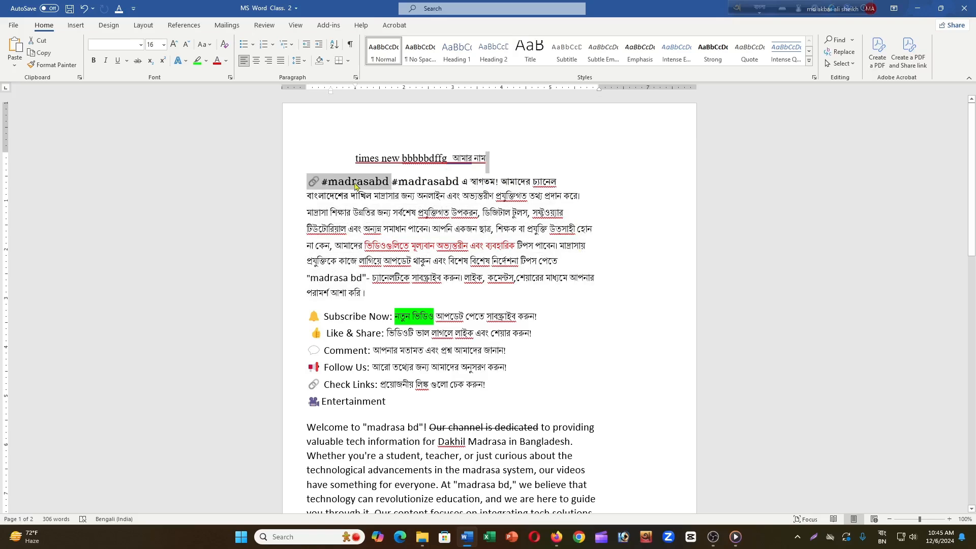
left_click(286, 184)
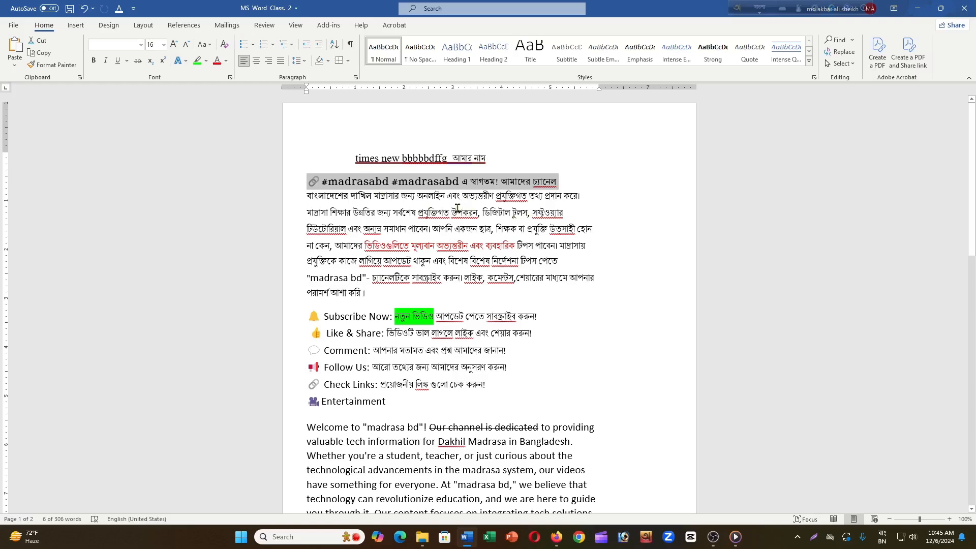
left_click(198, 62)
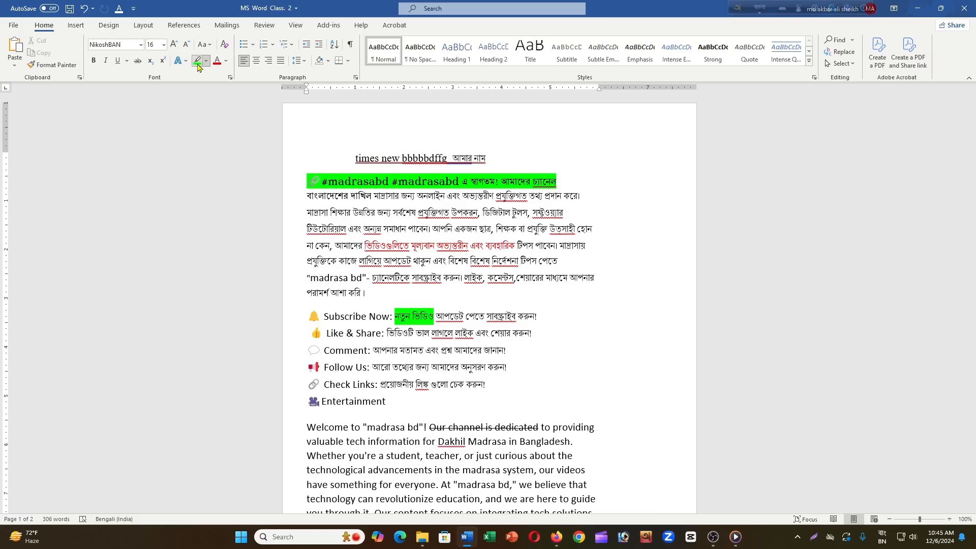
- Select the highlighted #madrasabd line again and clear its green highlight
left_click(394, 192)
left_click_drag(575, 181, 277, 191)
left_click(300, 181)
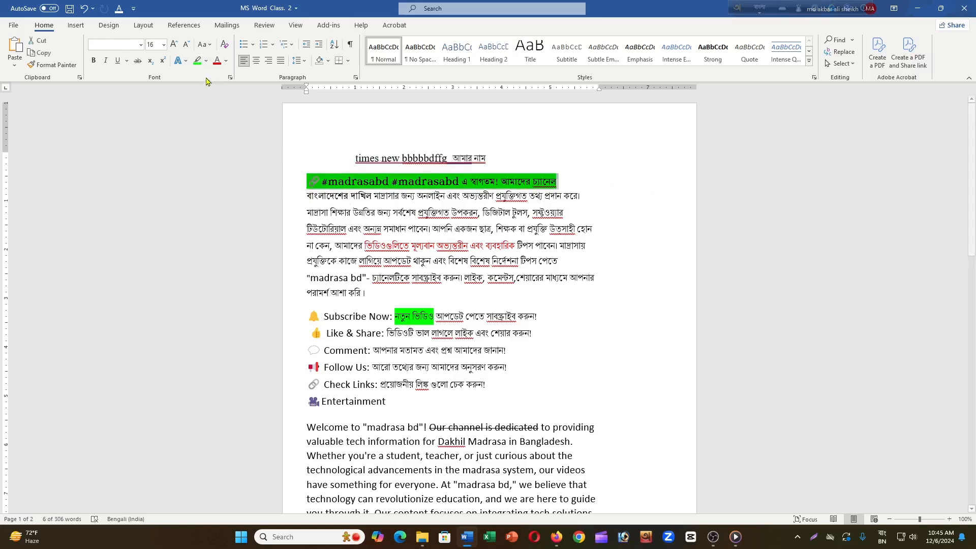
left_click(197, 60)
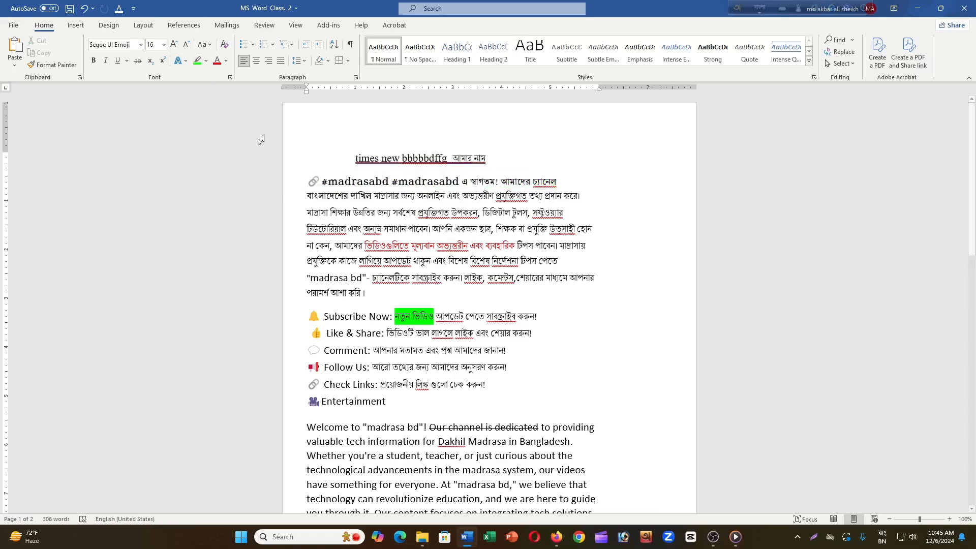
- Highlight in red the word "হোন" and the second, third and sixth lines of the #madrasabd paragraph, and stop highlighting
left_click(206, 62)
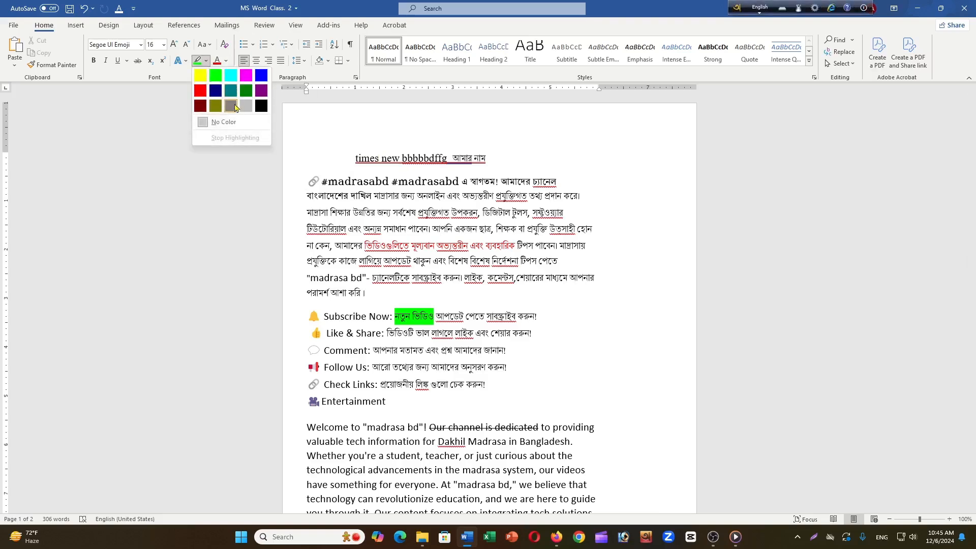
left_click(205, 105)
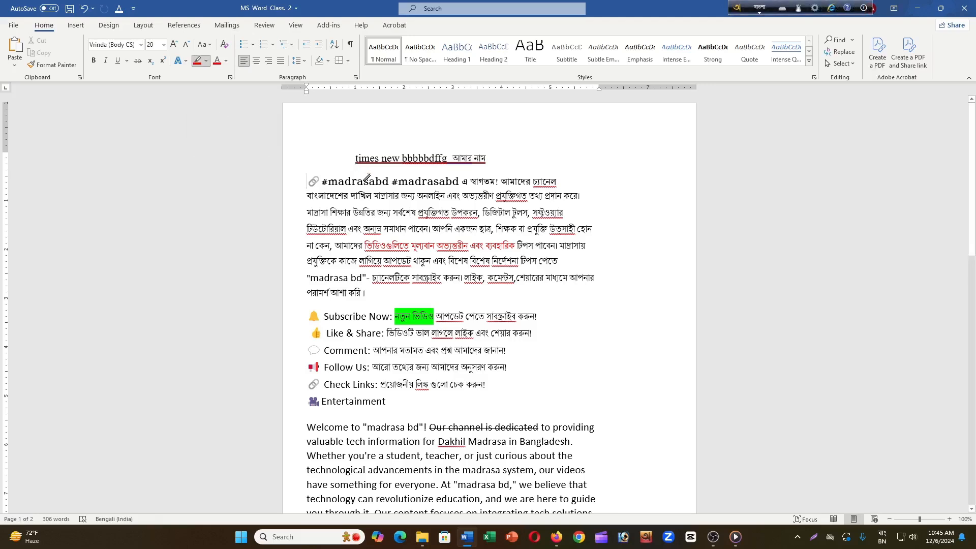
left_click_drag(578, 230, 592, 229)
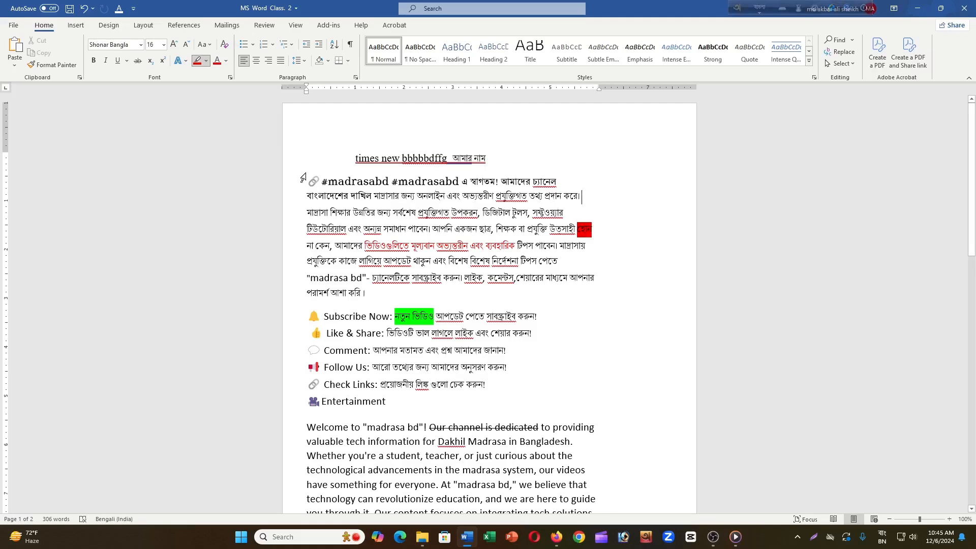
left_click(290, 200)
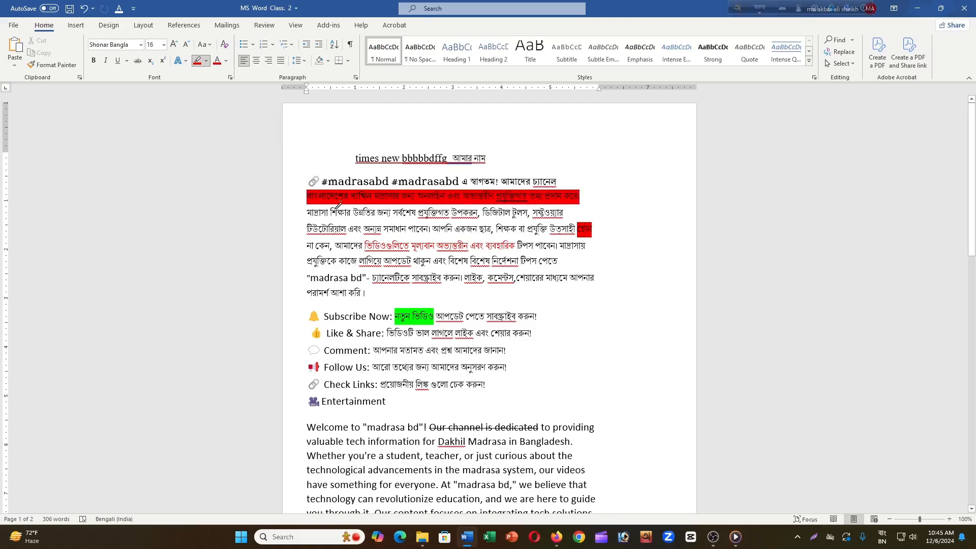
left_click(293, 217)
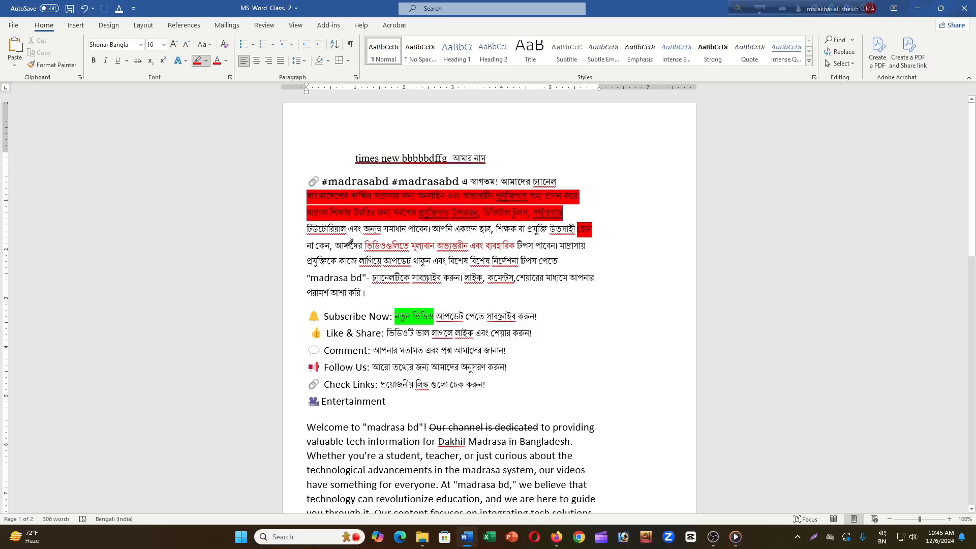
left_click(294, 263)
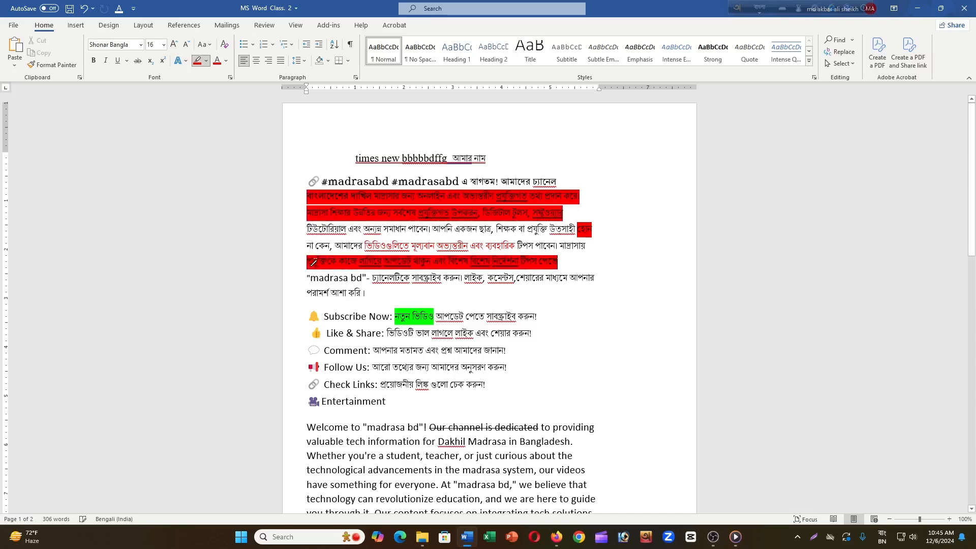
left_click(198, 66)
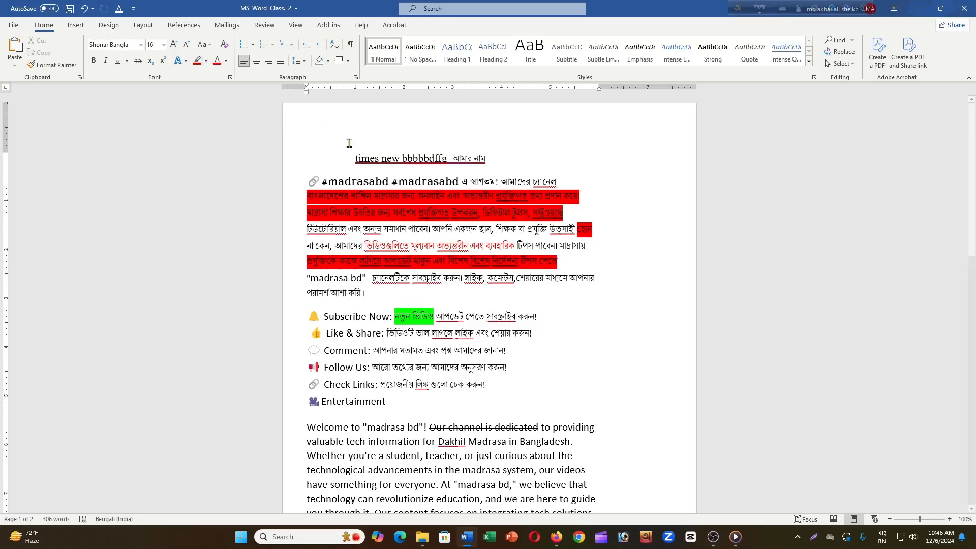
- Remove the red highlight from the paragraph's second line and from the word "হোন" ending its fourth line
left_click_drag(583, 195, 307, 199)
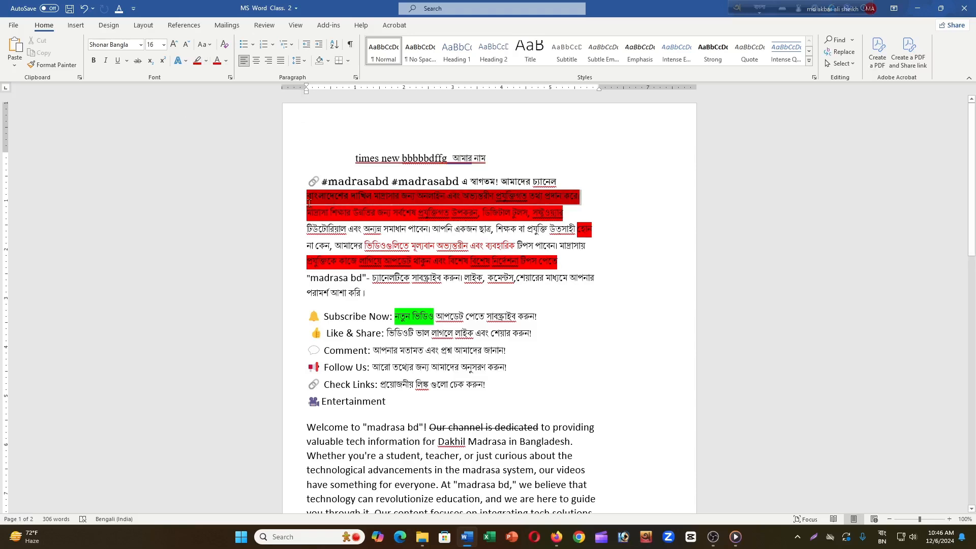
left_click(196, 62)
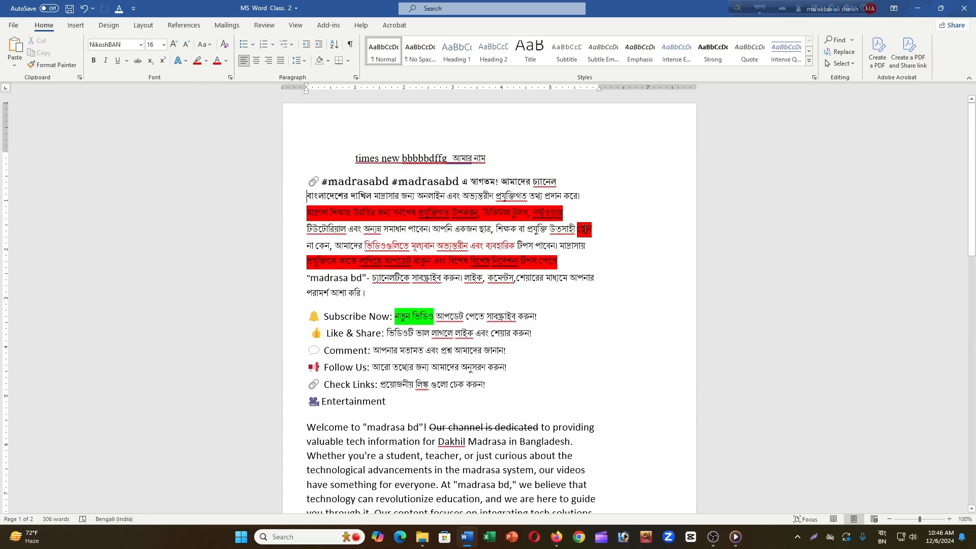
left_click_drag(597, 229, 577, 229)
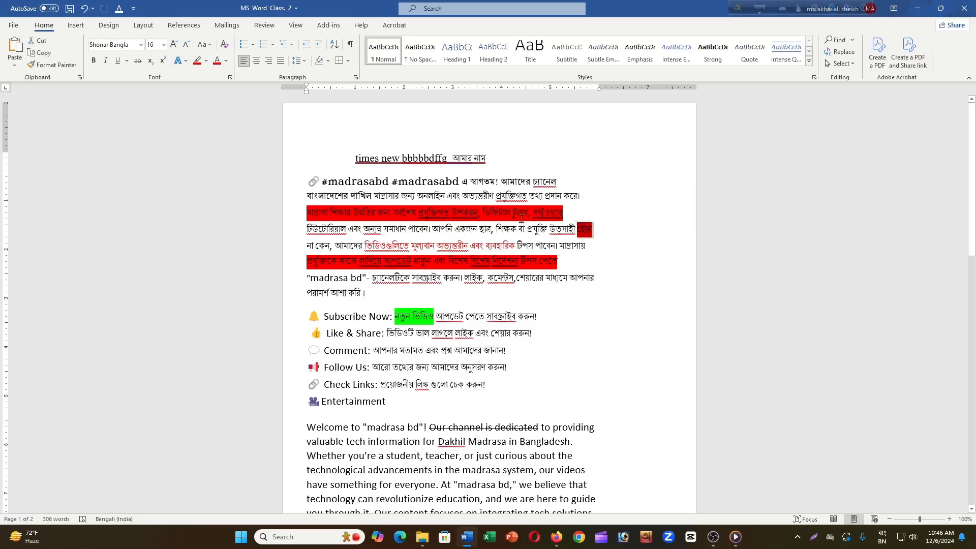
left_click(197, 63)
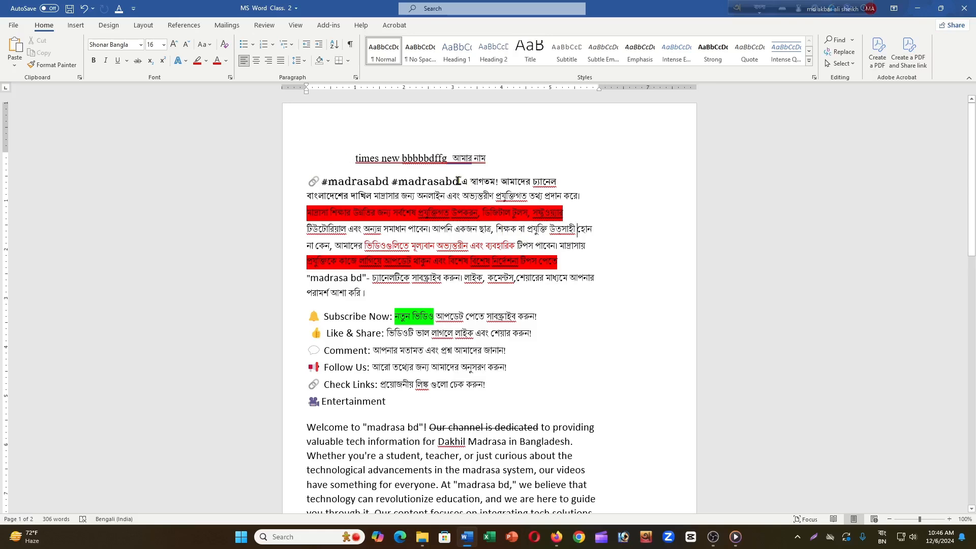
left_click(292, 189)
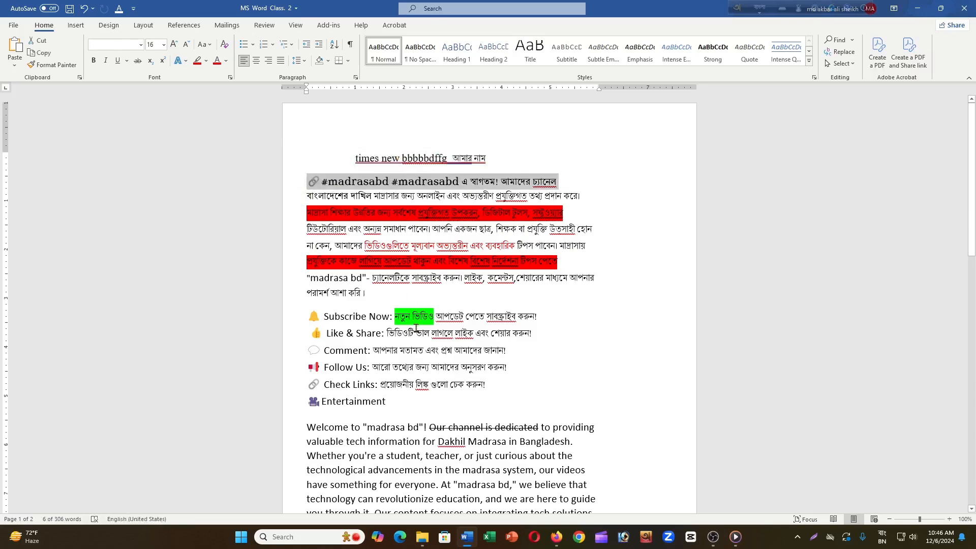
scroll(416, 328, "down", 2)
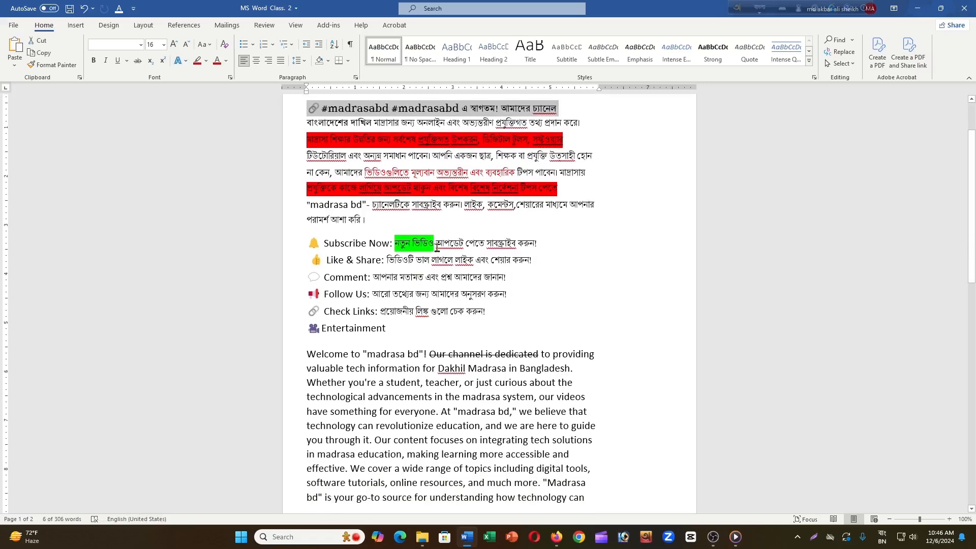
scroll(445, 248, "up", 1)
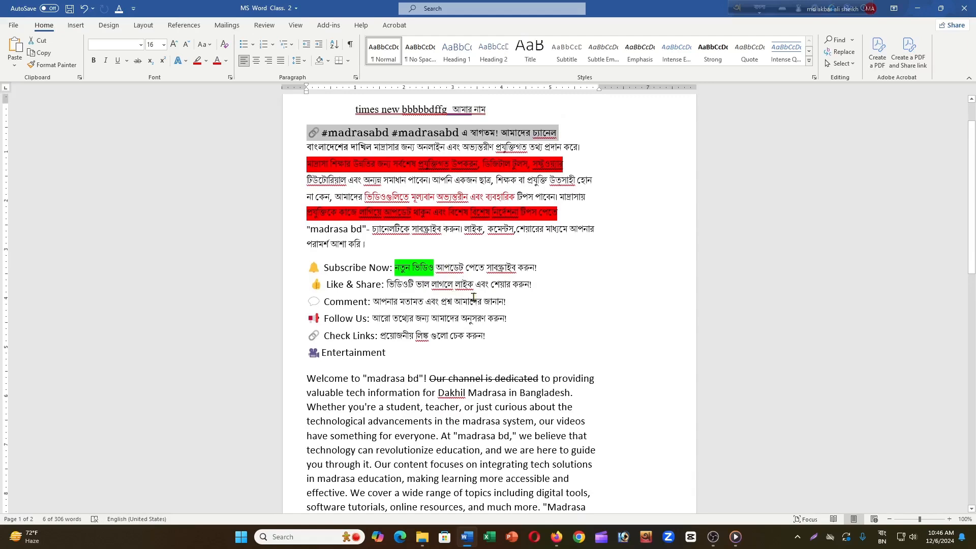
scroll(473, 298, "up", 1)
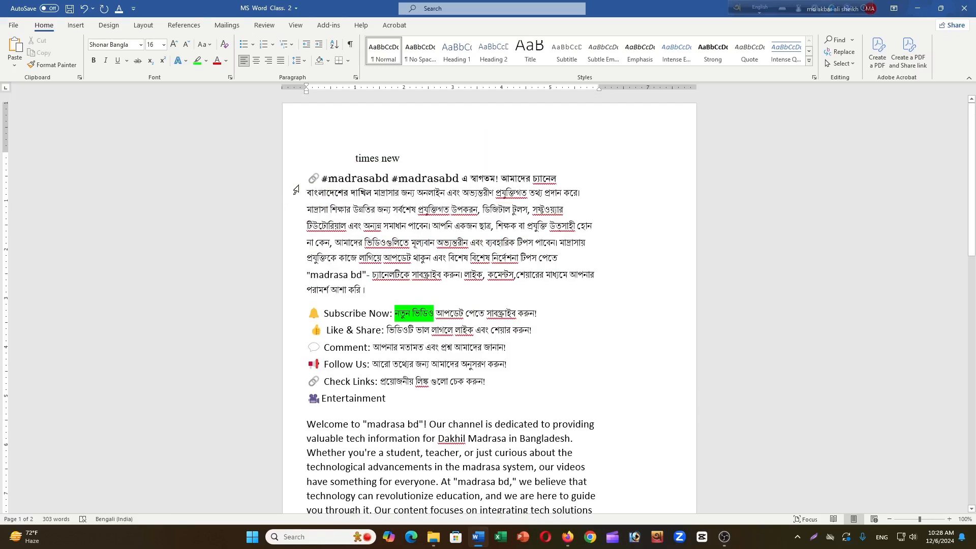
- Highlight the entire first line of the #madrasabd paragraph in bright green
left_click(292, 187)
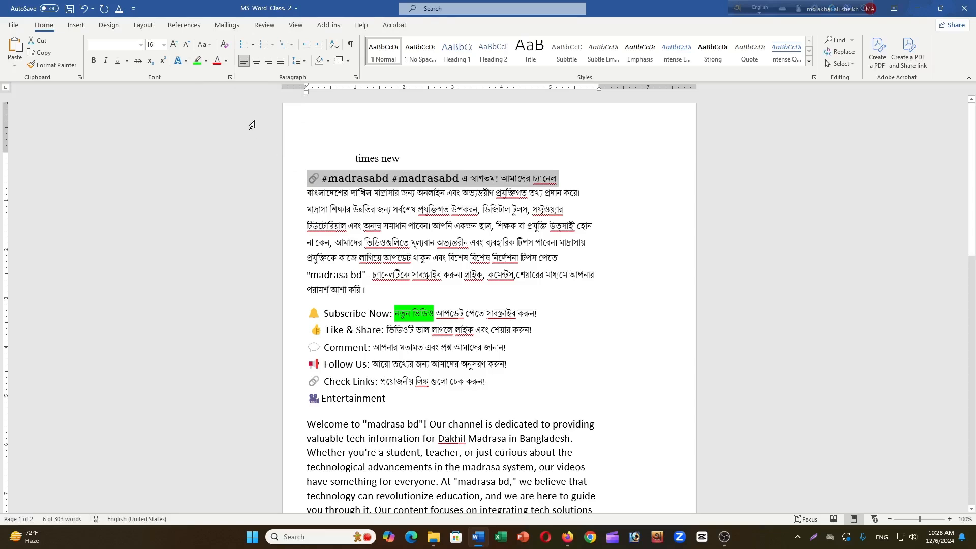
left_click(197, 62)
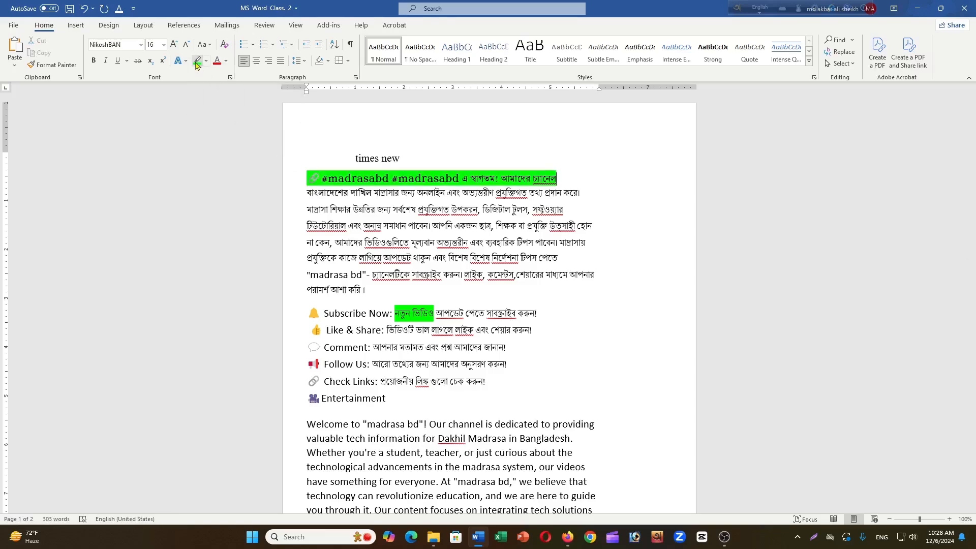
left_click(360, 193)
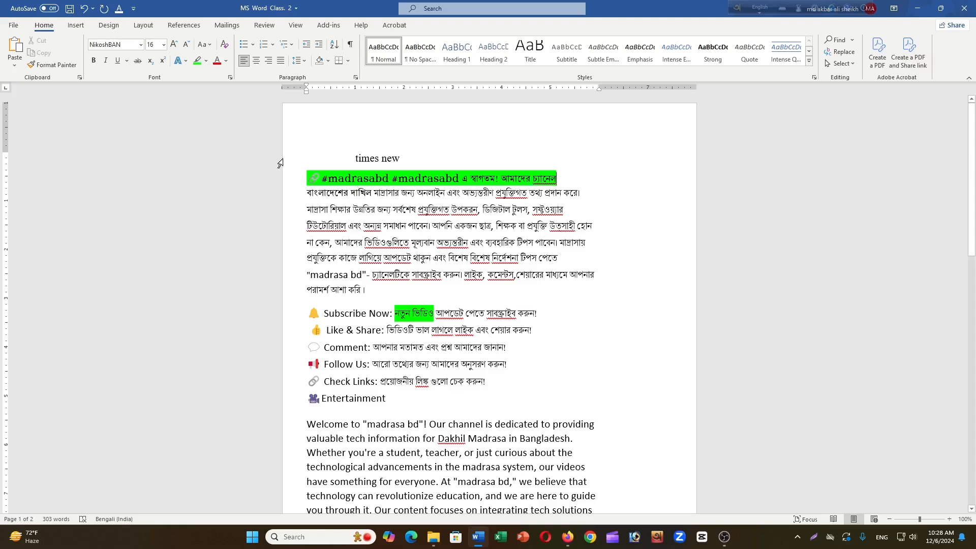
- Set the font color of "ভিডিওগুলিতে মূল্যবান অভ্যন্তরীন এবং ব্যবহারিক" in the #madrasabd paragraph's fifth line to blue and finally to red
left_click(630, 207)
left_click_drag(512, 242, 373, 245)
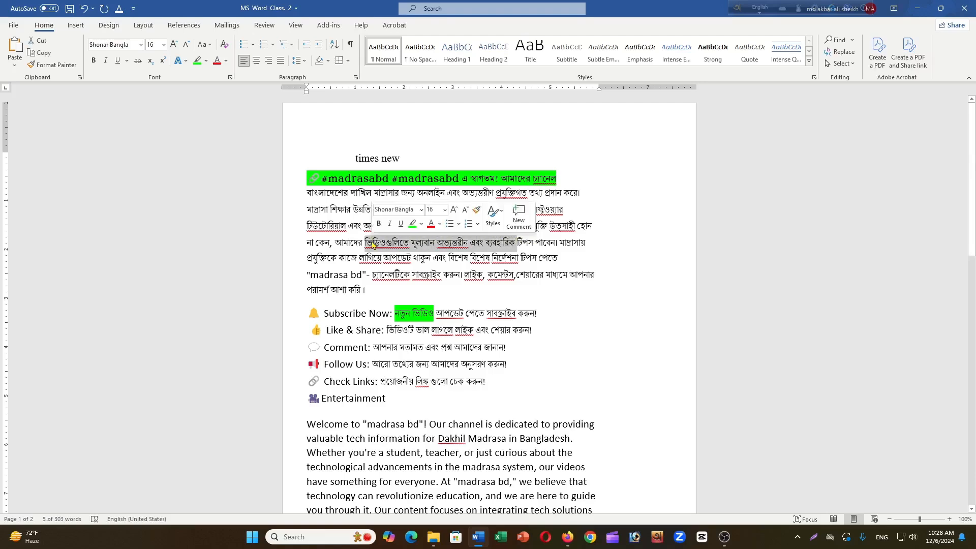
left_click(226, 61)
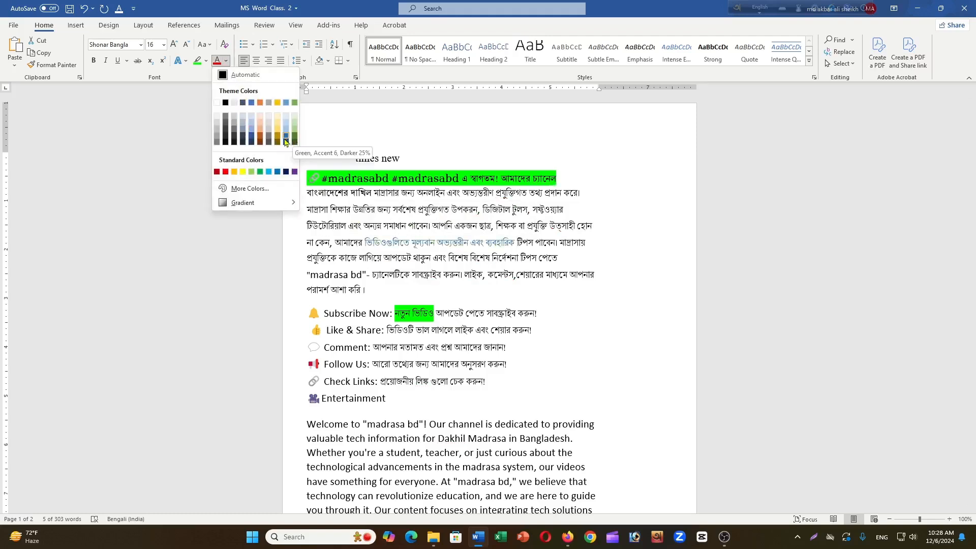
left_click(273, 174)
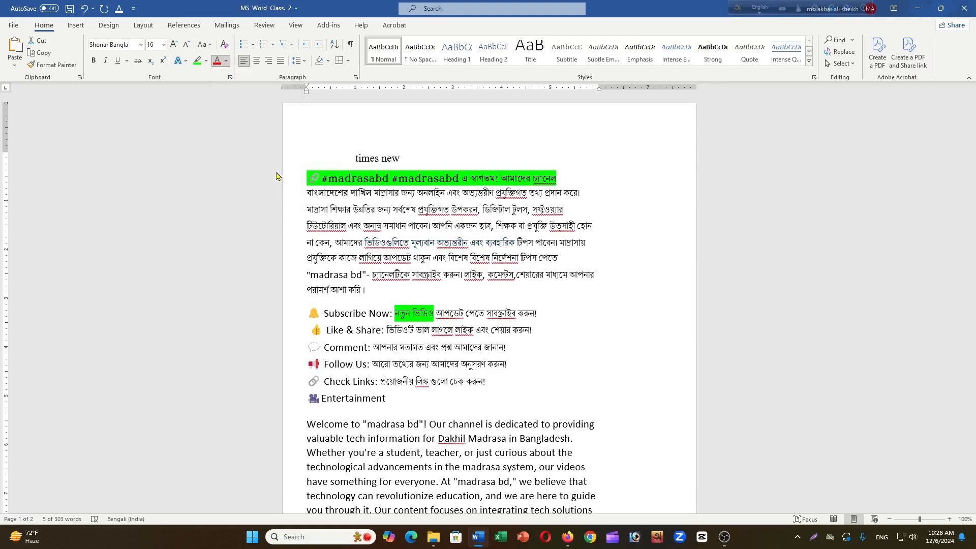
left_click(226, 60)
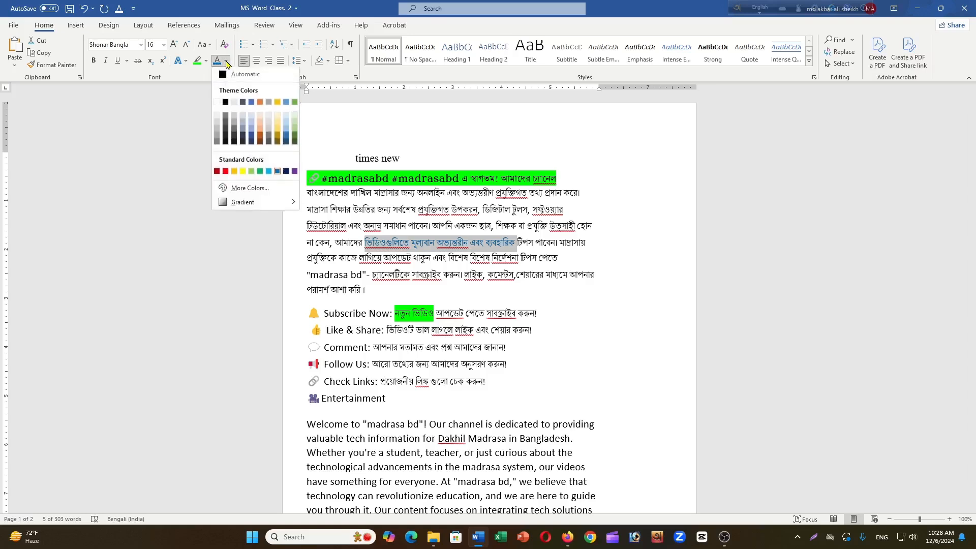
left_click(226, 172)
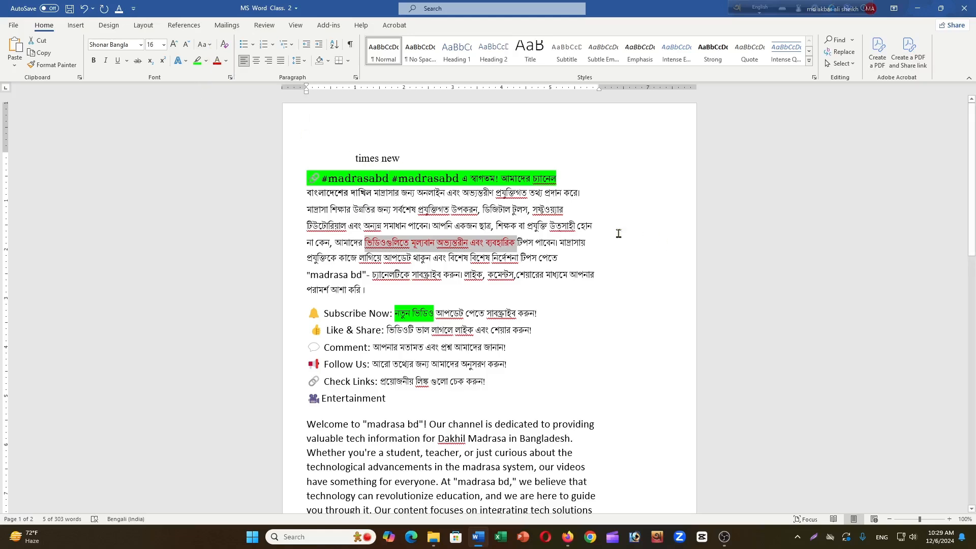
- Append "bbbbbdffg" to the "times new" line, followed by "আমার নাম" entered with the Bangla (Bangladesh) keyboard layout
left_click(426, 156)
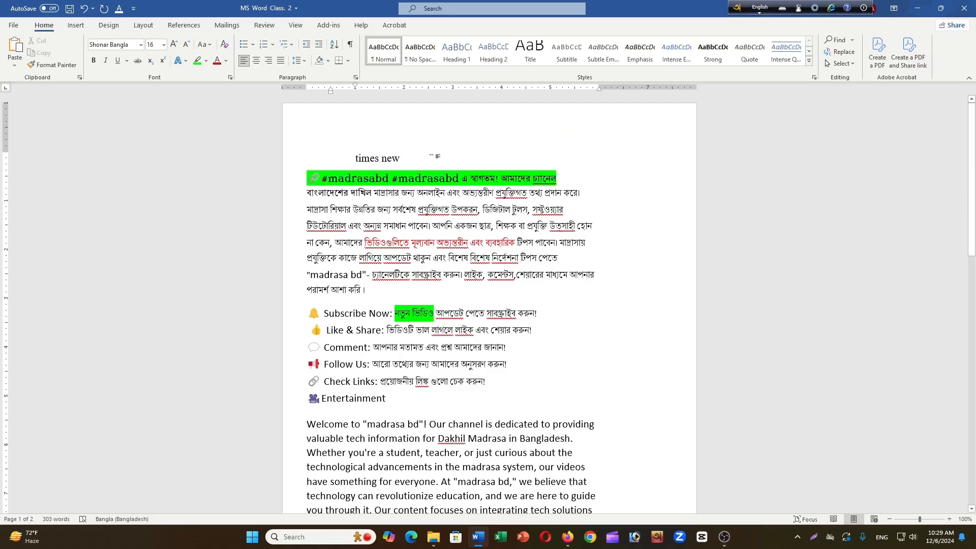
type("bbbbbdffg")
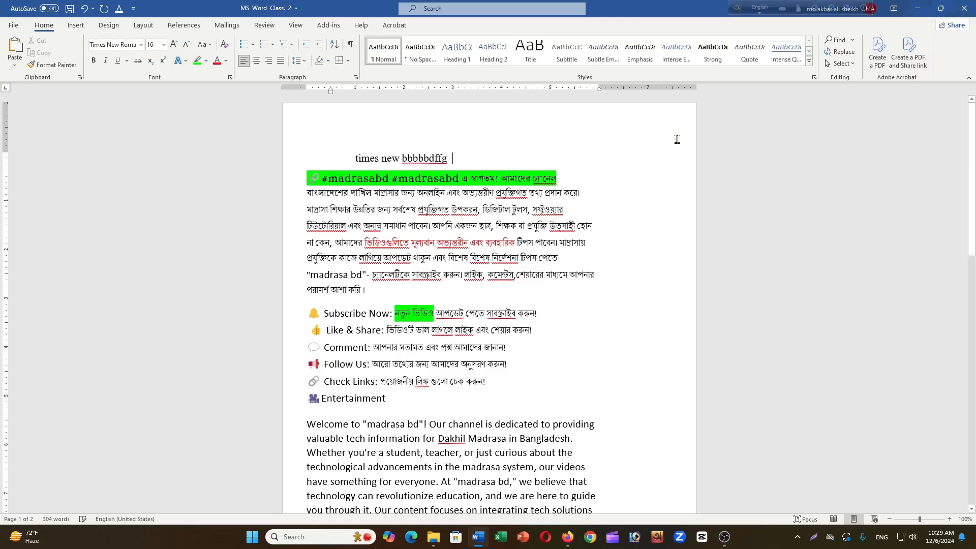
left_click(761, 10)
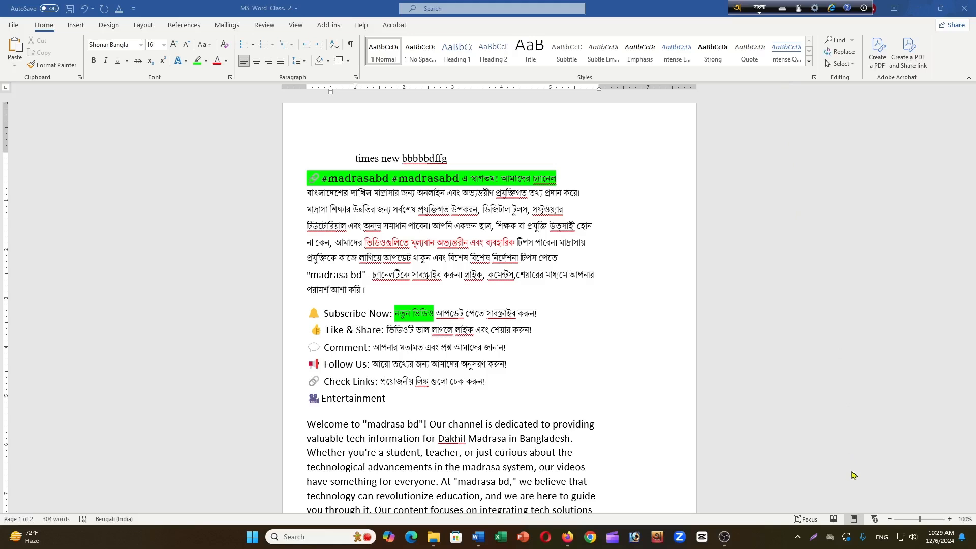
left_click(883, 538)
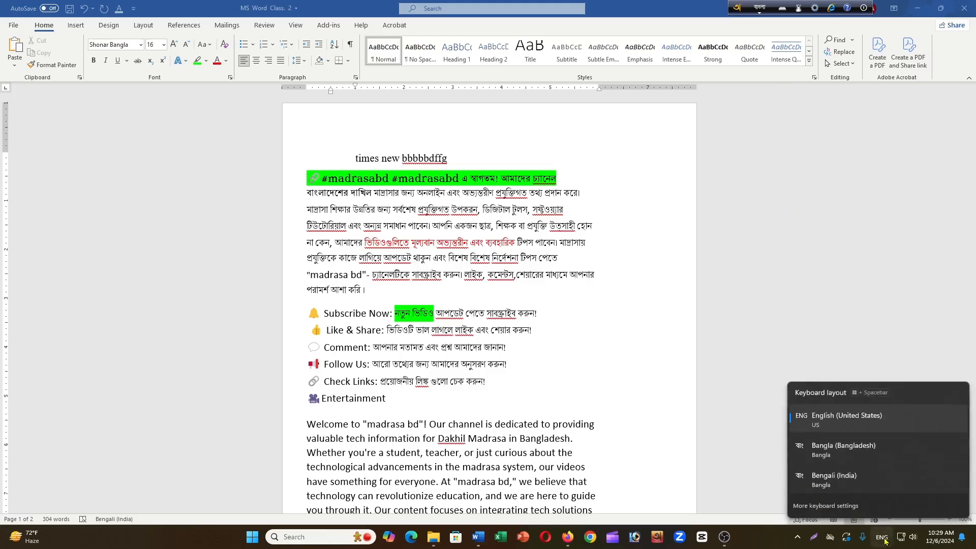
left_click(858, 450)
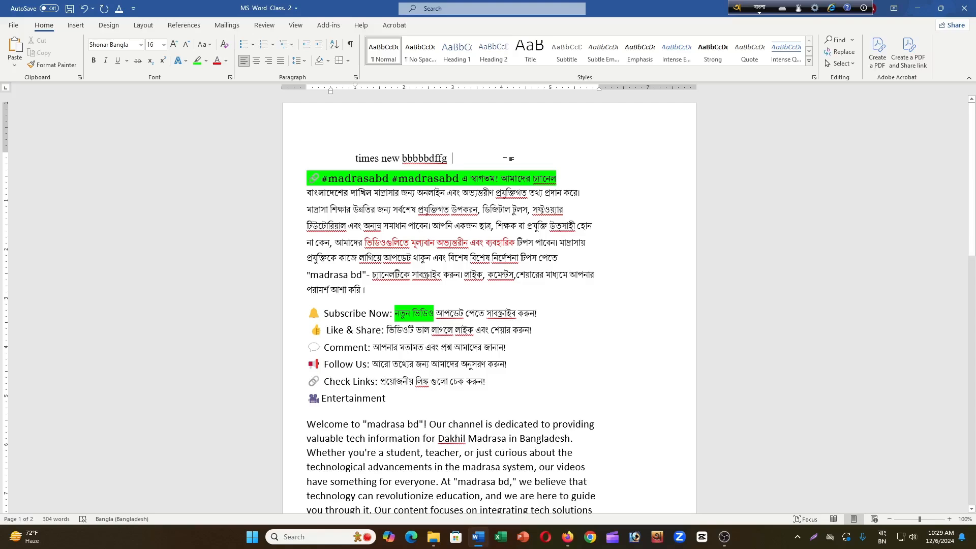
type("ama")
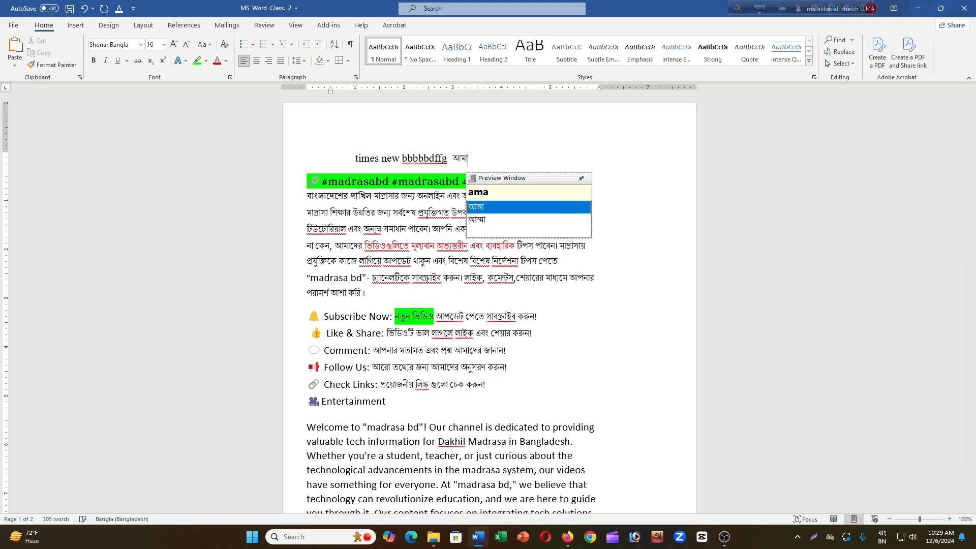
type("r nam")
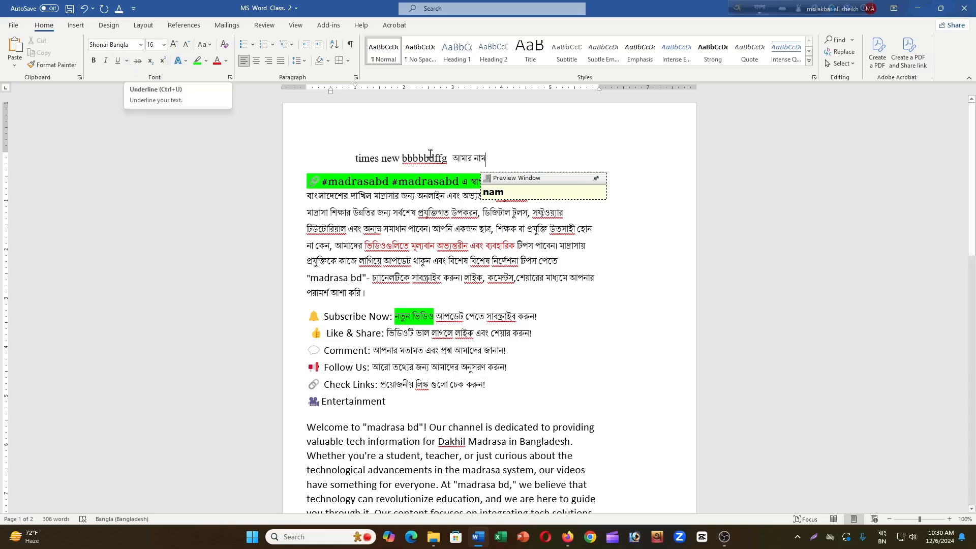
- Underline the whole "times new bbbbbdffg আমার নাম" line with a single line
left_click_drag(498, 158, 354, 159)
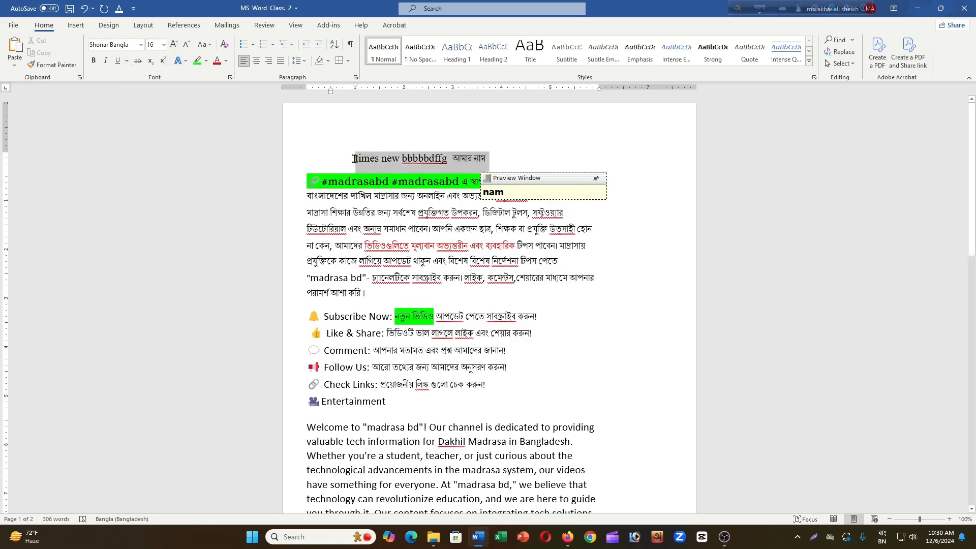
left_click(127, 62)
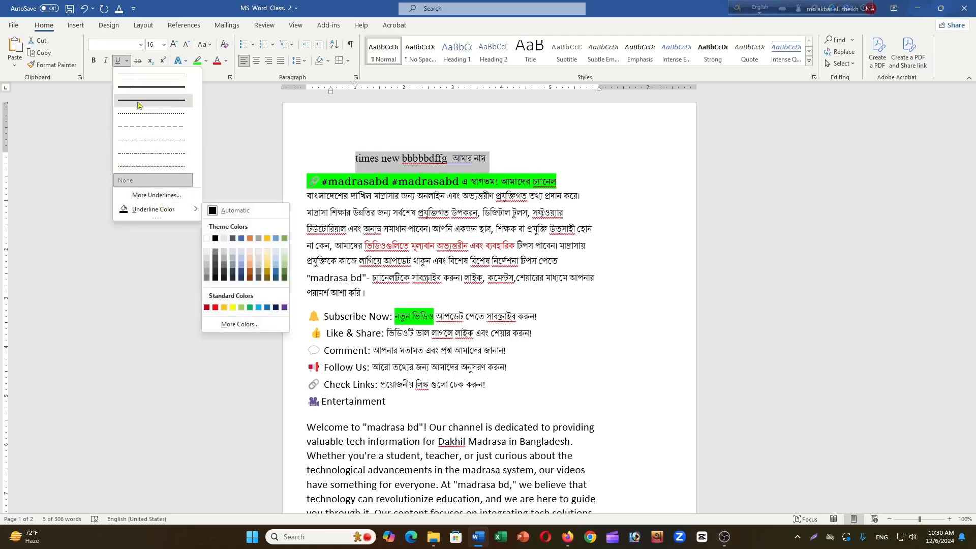
left_click(103, 122)
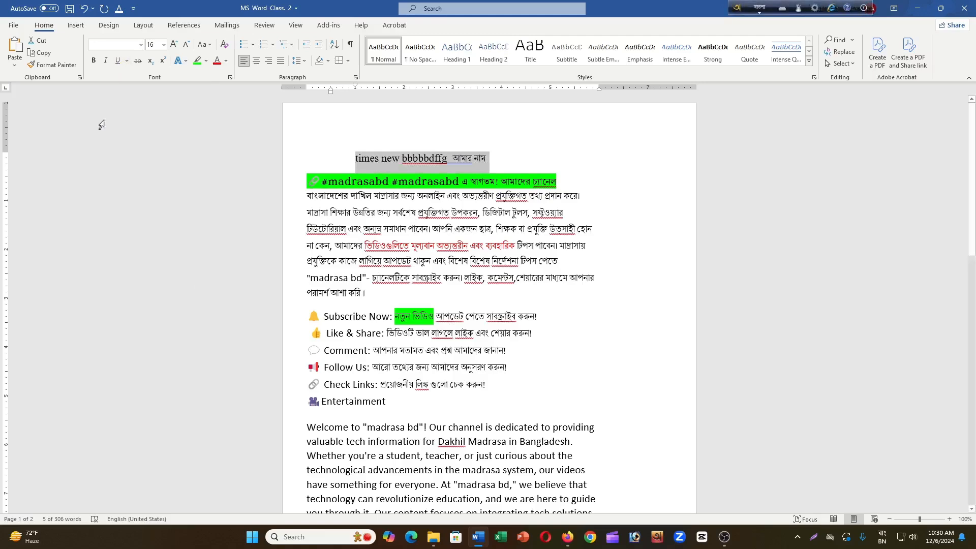
left_click(118, 61)
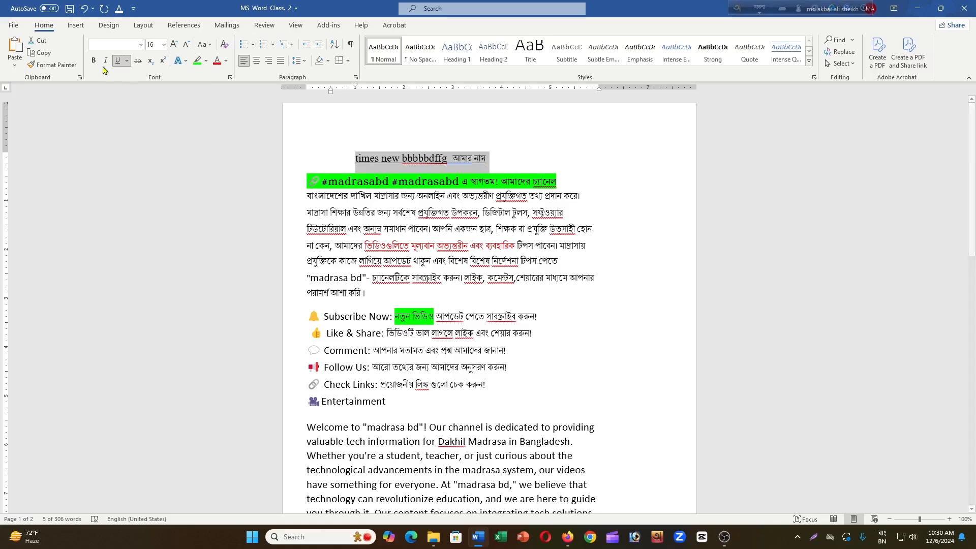
- Set the underline color of the "times new" line to red and its style to double underline
left_click(128, 61)
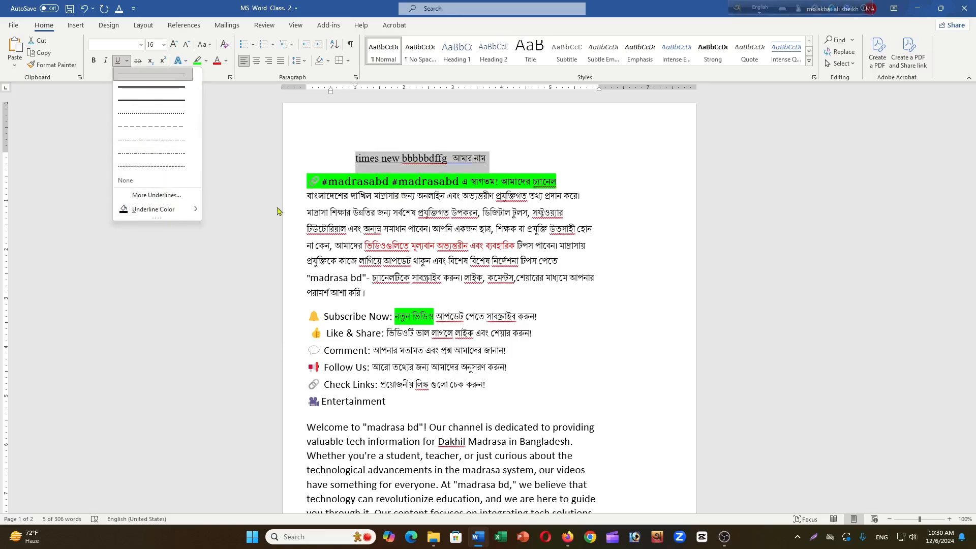
mouse_move(171, 214)
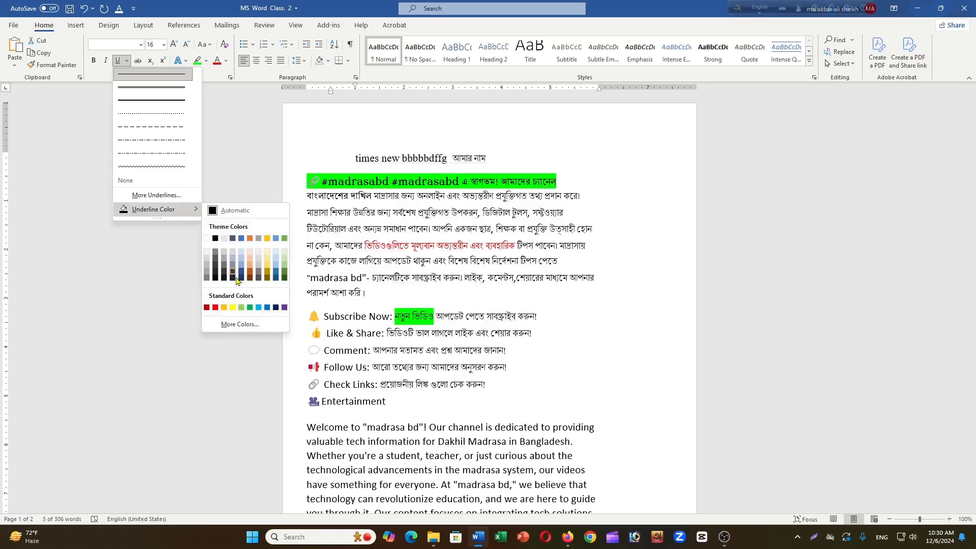
left_click(215, 307)
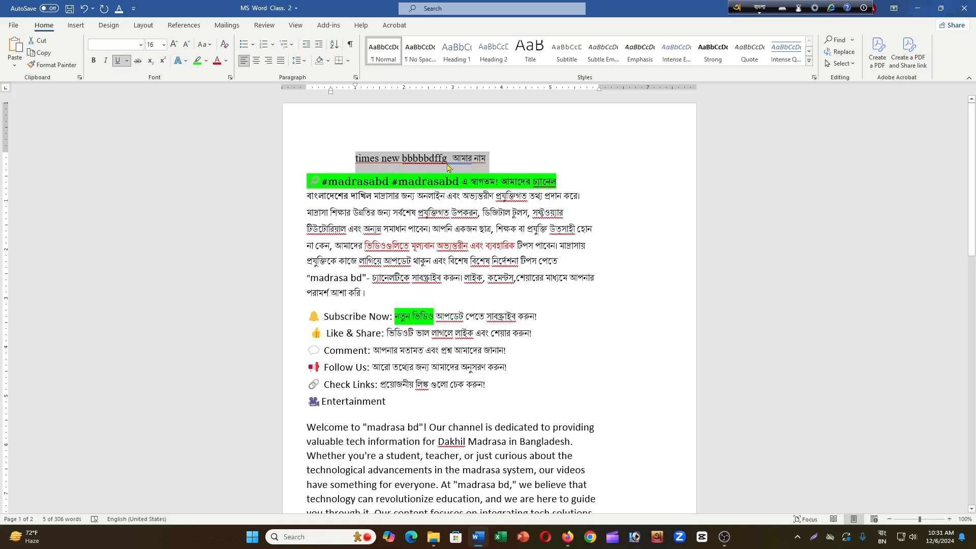
left_click(127, 62)
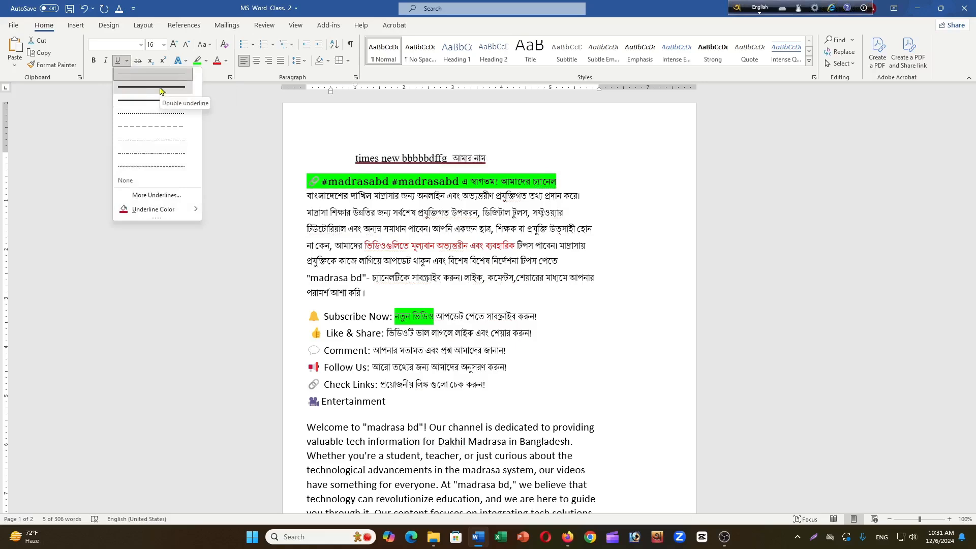
left_click(160, 90)
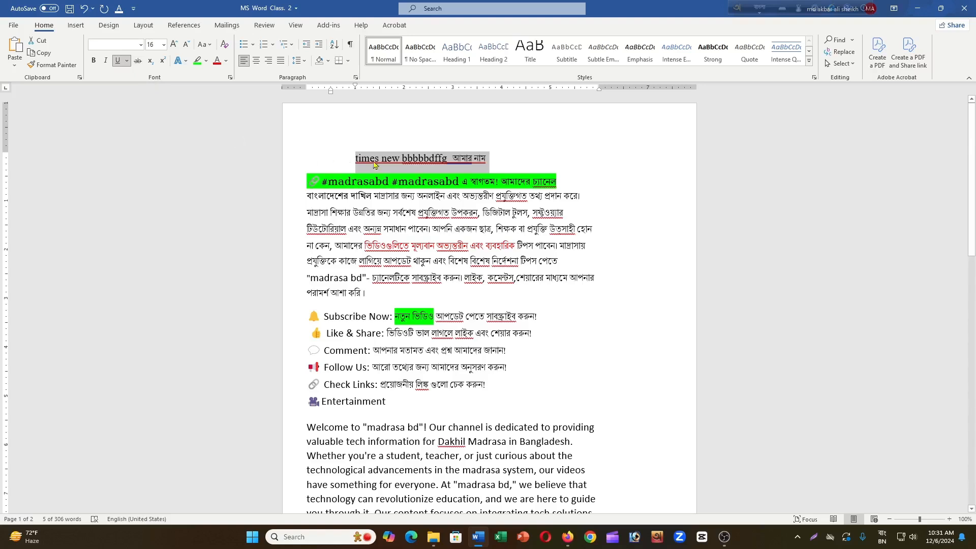
left_click(480, 162)
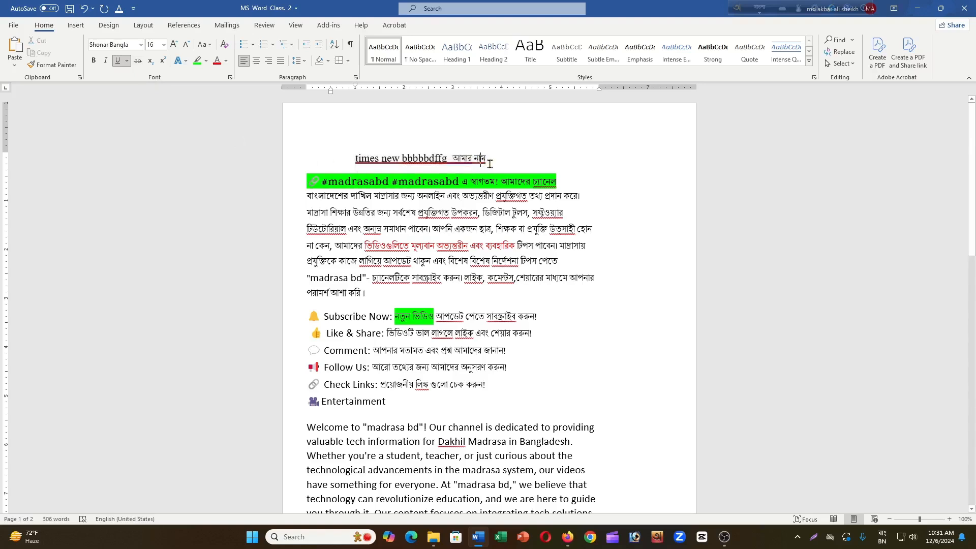
- Apply strikethrough to "Our channel is dedicated" in the English welcome paragraph
scroll(487, 240, "down", 2)
scroll(487, 241, "down", 1)
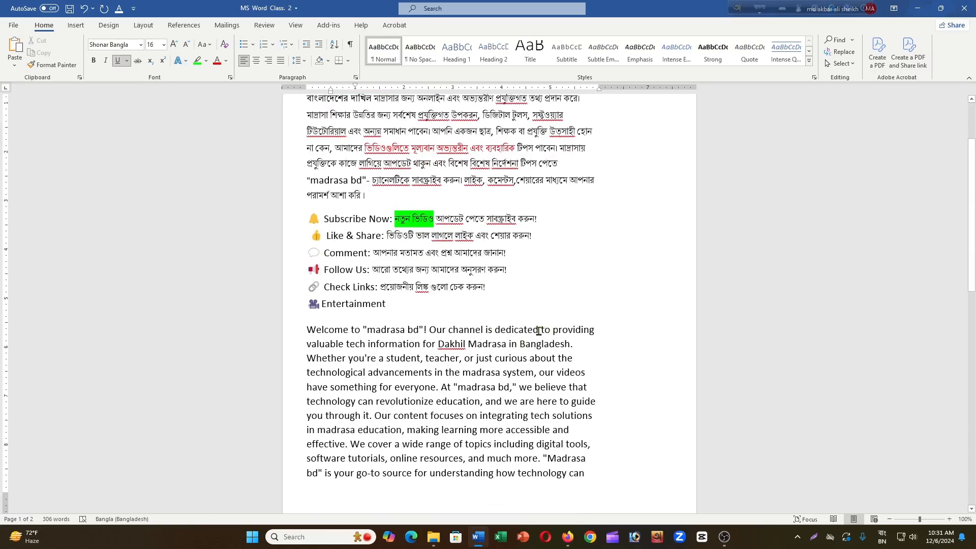
left_click_drag(539, 330, 435, 332)
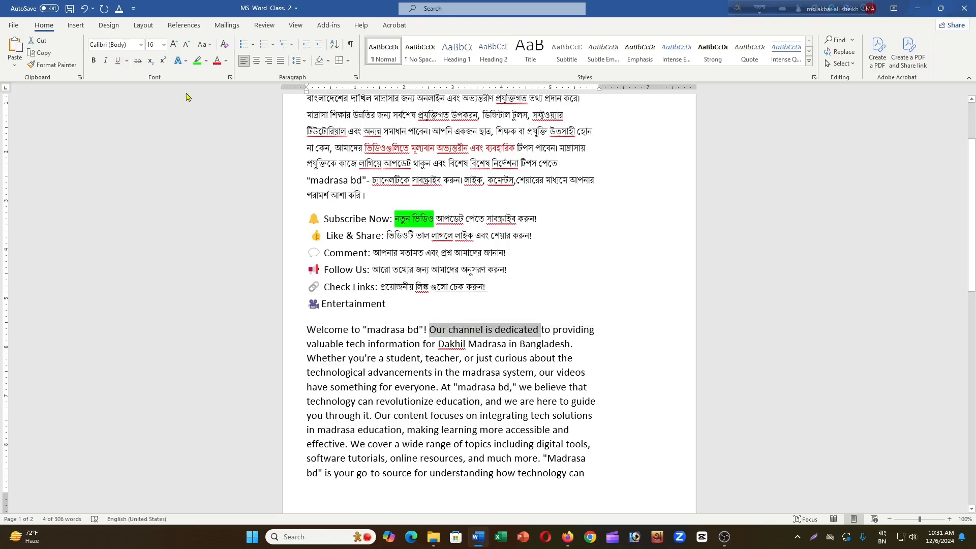
left_click(138, 62)
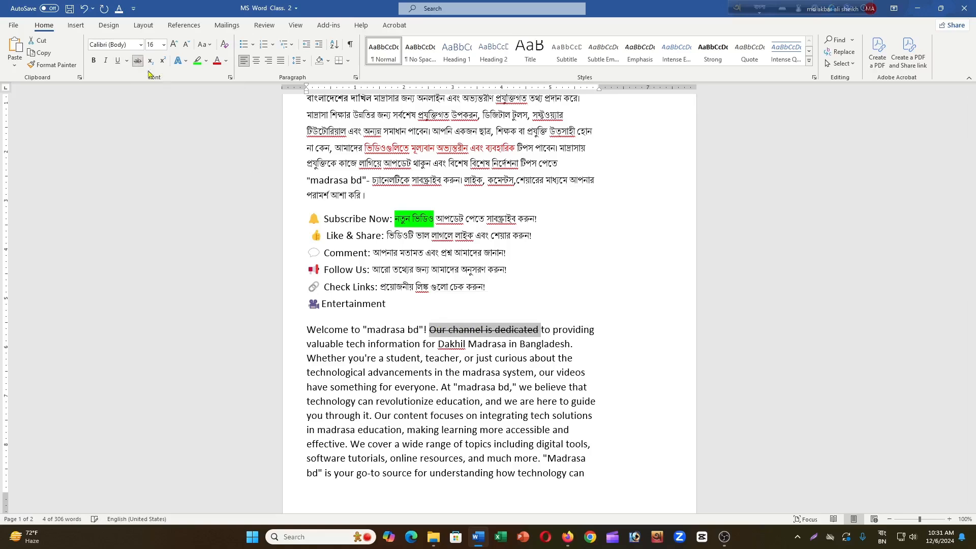
left_click(580, 278)
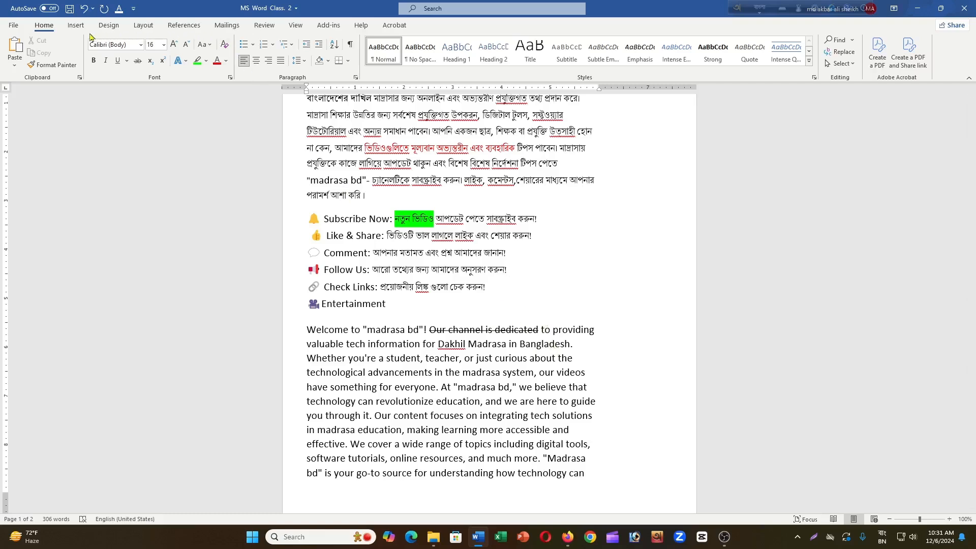
- Examine the font, style, size, underline and effects options in the Font dialog and close it without applying changes
left_click(230, 79)
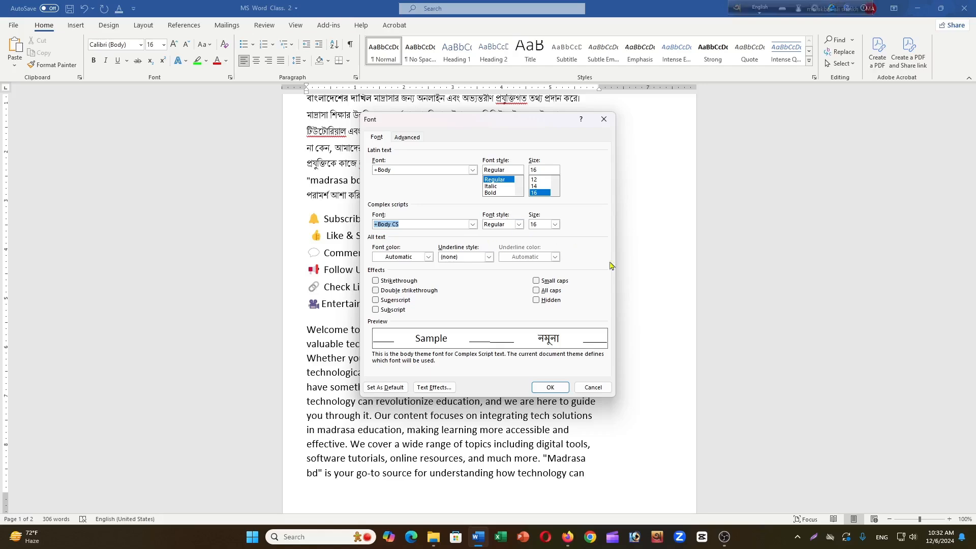
left_click(593, 387)
scroll(559, 261, "up", 3)
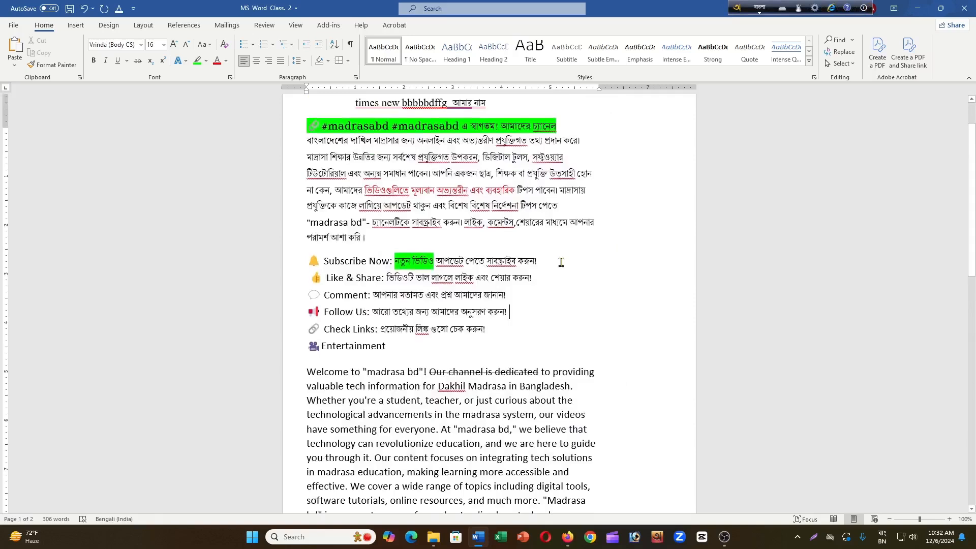